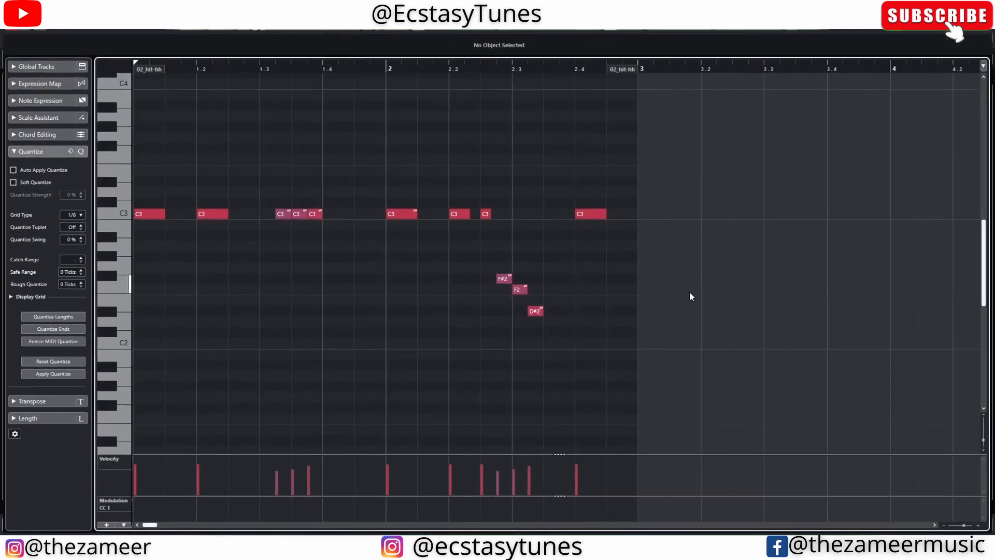
pyautogui.click(835, 269)
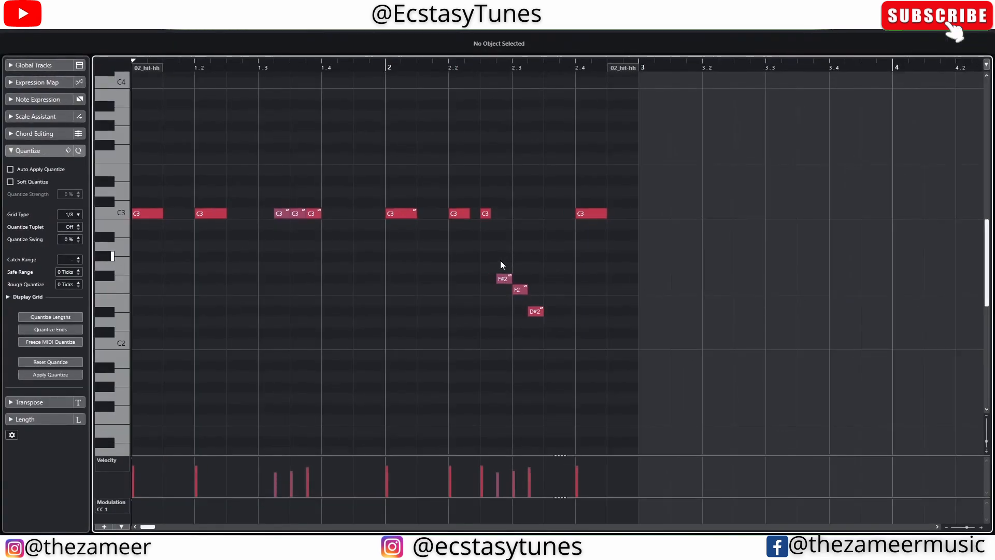
pyautogui.scroll(3, 294, 264)
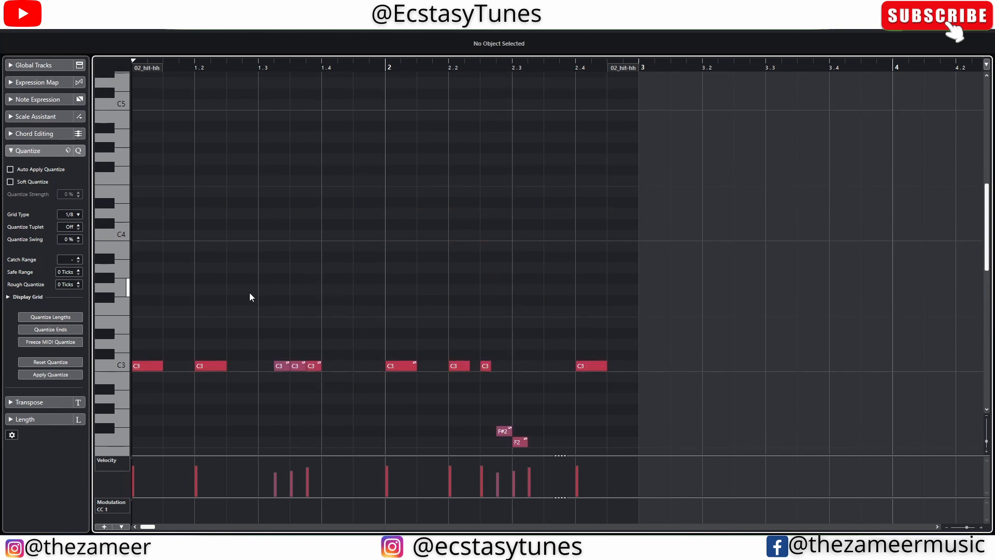
pyautogui.scroll(2, 250, 292)
pyautogui.scroll(-3, 363, 280)
# Step: Open the Note Expression editor for the first of the three adjacent C3 notes after beat 1.3, then close it
pyautogui.click(310, 213)
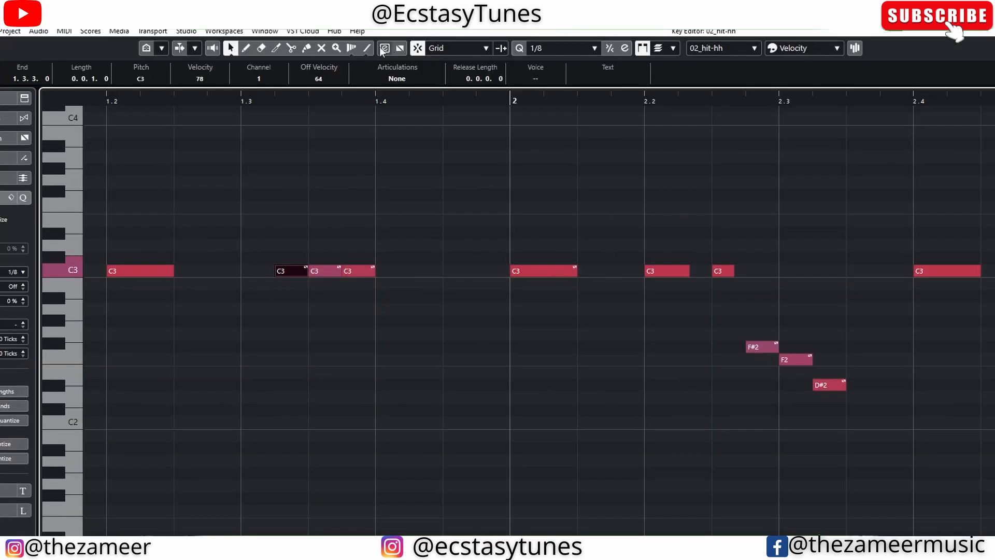
pyautogui.click(382, 49)
pyautogui.click(299, 334)
pyautogui.click(286, 276)
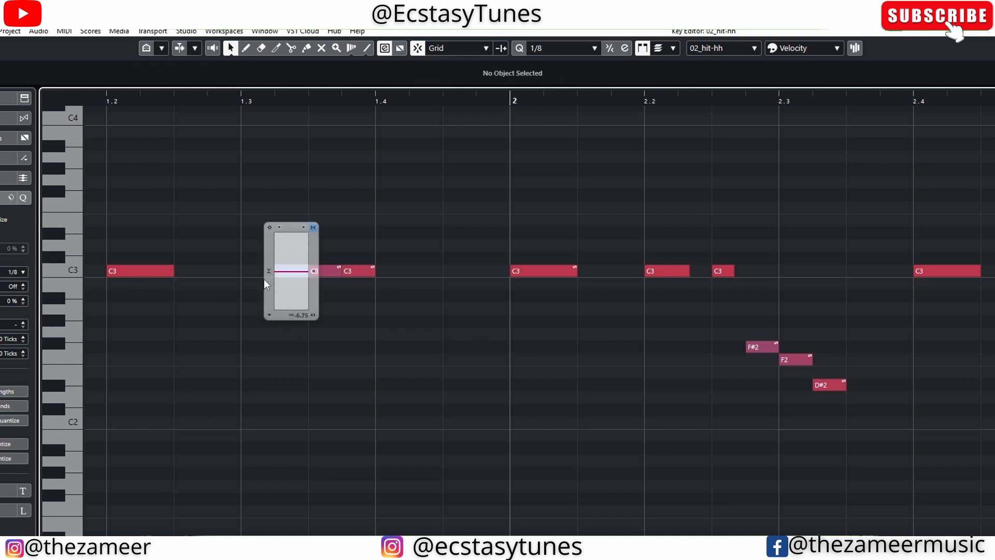
pyautogui.scroll(3, 265, 279)
pyautogui.click(544, 322)
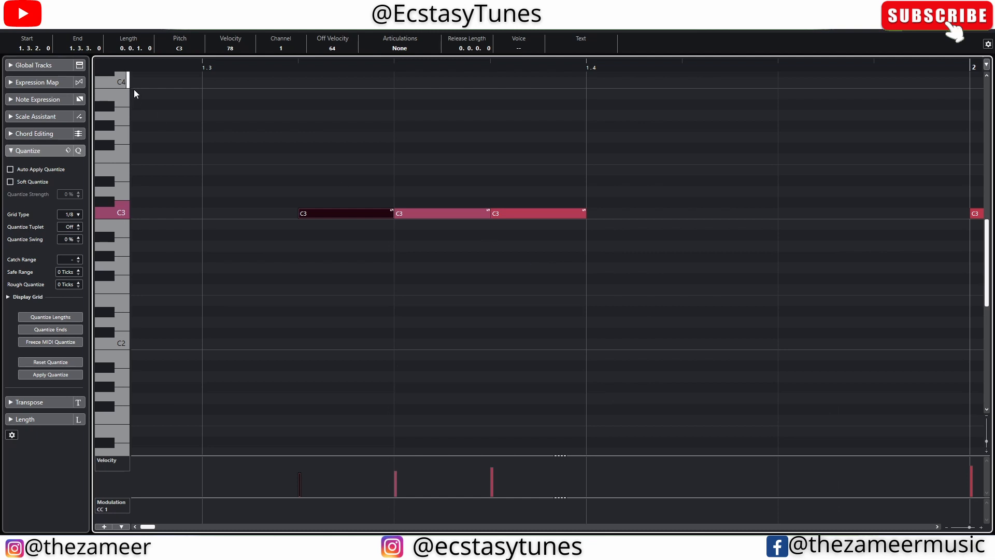
pyautogui.click(333, 246)
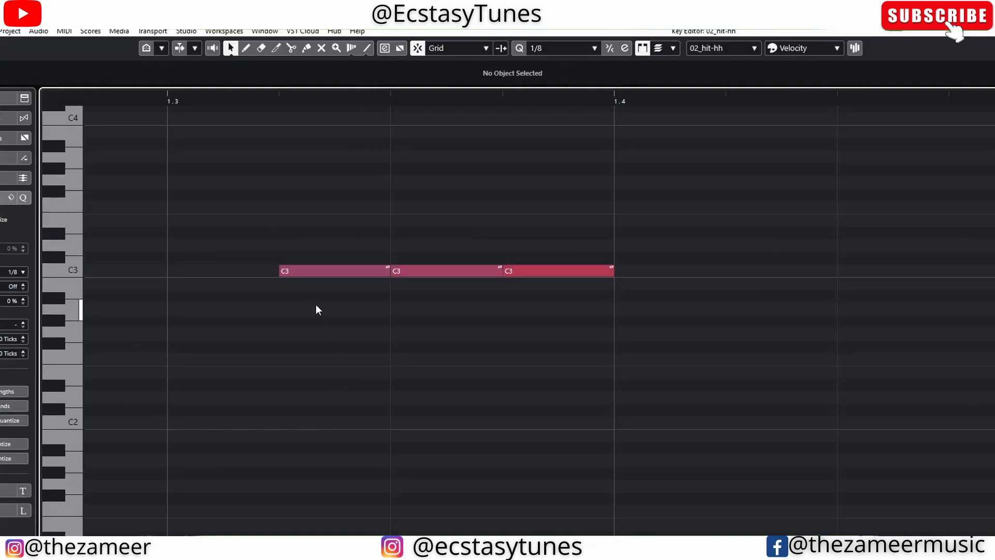
pyautogui.click(312, 269)
pyautogui.click(339, 371)
pyautogui.click(302, 274)
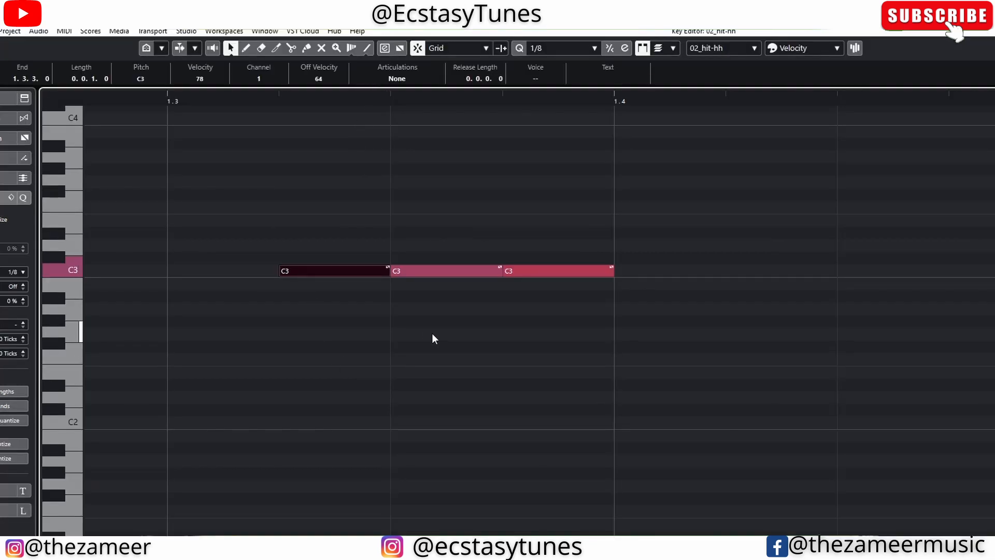
# Step: Reopen the first short C3 note's expression editor and browse the available parameters in the Note Expression section
pyautogui.scroll(-2, 434, 337)
pyautogui.scroll(-1, 409, 358)
pyautogui.scroll(-1, 407, 357)
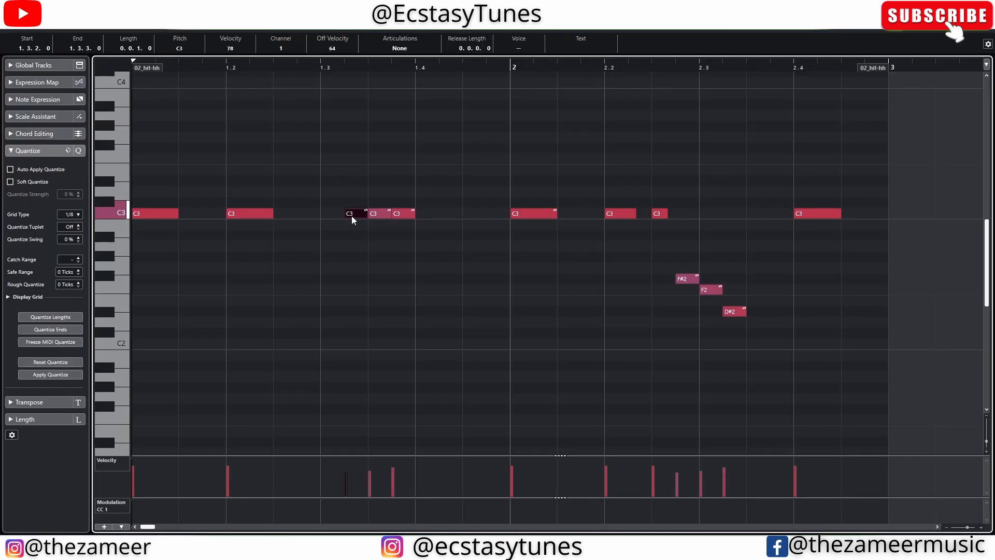
pyautogui.doubleClick(351, 215)
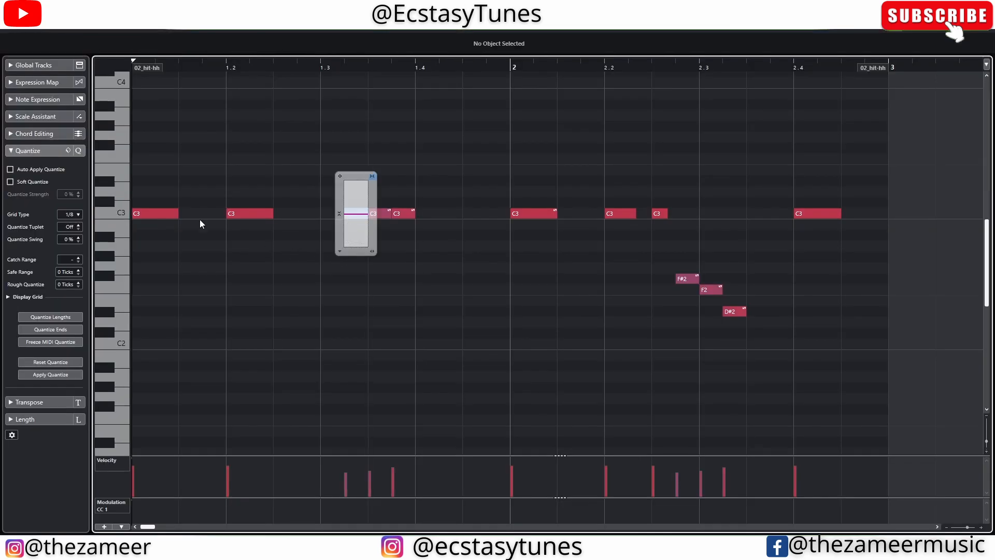
pyautogui.click(34, 96)
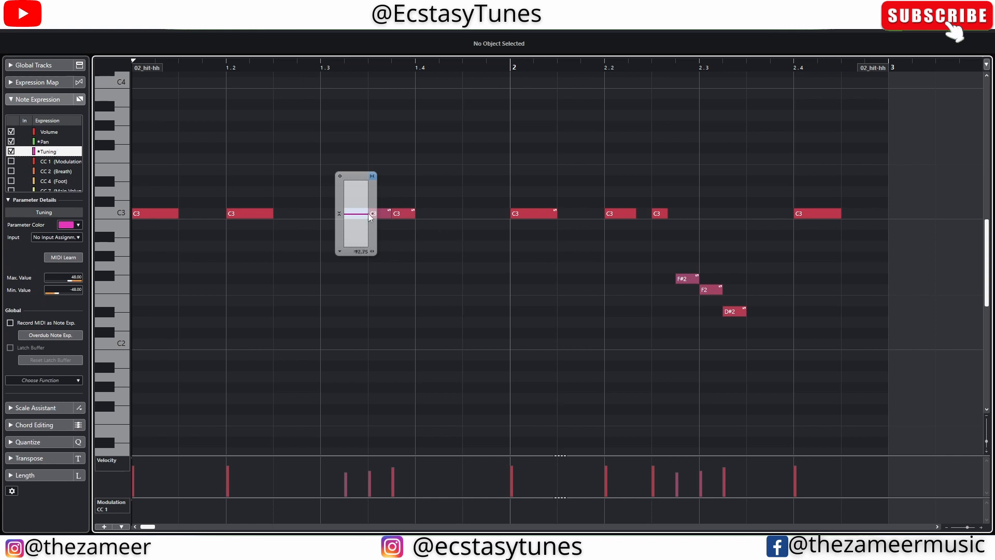
pyautogui.scroll(-2, 52, 178)
pyautogui.scroll(-1, 53, 184)
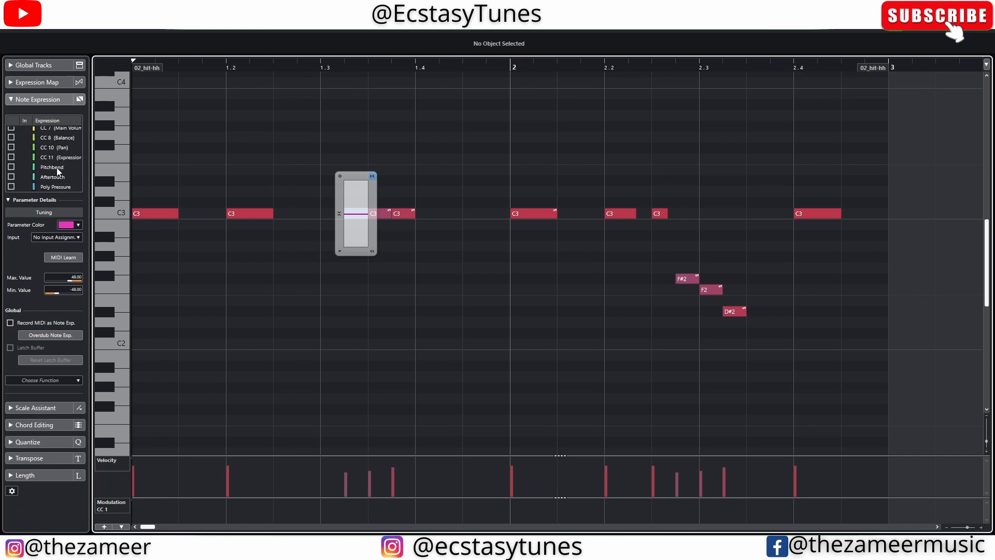
pyautogui.scroll(3, 60, 189)
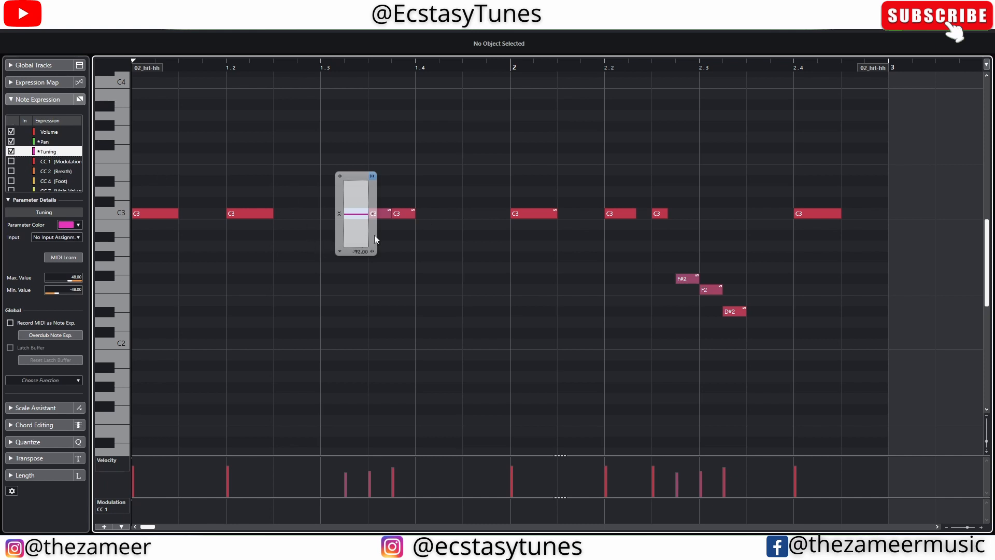
# Step: Select the Pan parameter, turn off one-shot mode and draw a freehand pan curve on the first short C3 note
pyautogui.keyDown('ctrl'); pyautogui.scroll(2, 309, 256); pyautogui.keyUp('ctrl')
pyautogui.rightClick(407, 216)
pyautogui.click(421, 218)
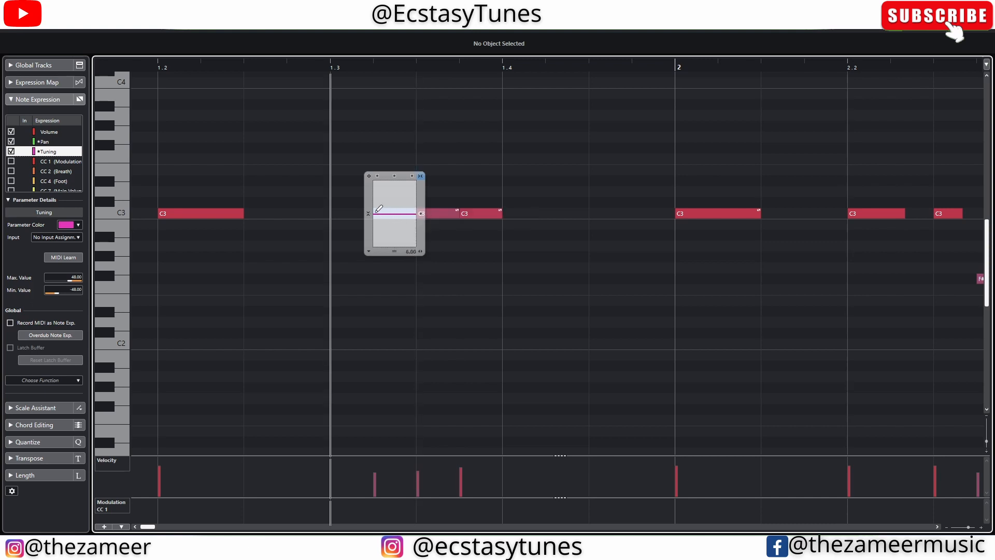
pyautogui.click(46, 143)
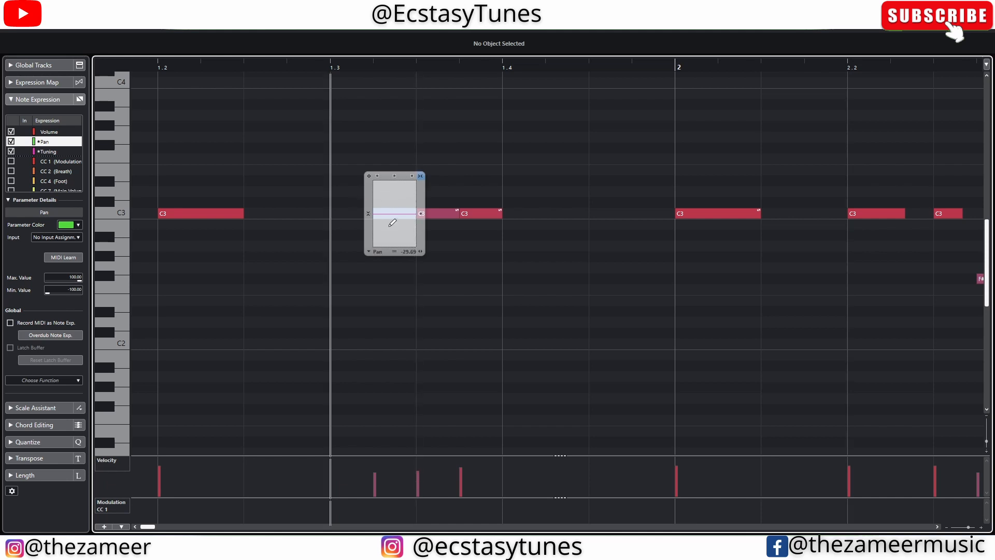
pyautogui.click(421, 175)
pyautogui.moveTo(385, 212)
pyautogui.mouseDown()
pyautogui.moveTo(392, 191)
pyautogui.moveTo(410, 210)
pyautogui.moveTo(387, 210)
pyautogui.moveTo(415, 222)
pyautogui.mouseUp()
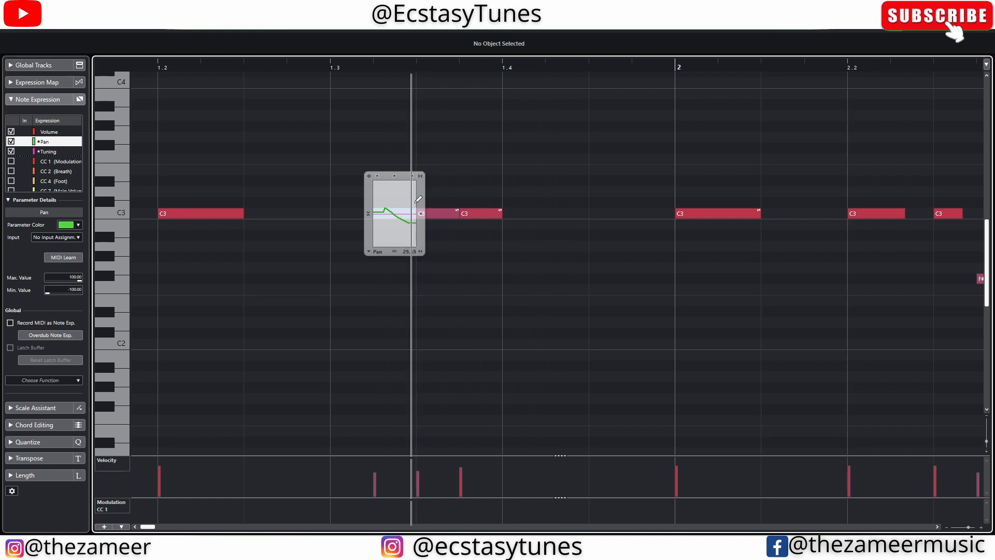
# Step: Use one-shot mode to set the first short C3 note's pan near the top of its range, and audition it from beat 1.3
pyautogui.click(420, 176)
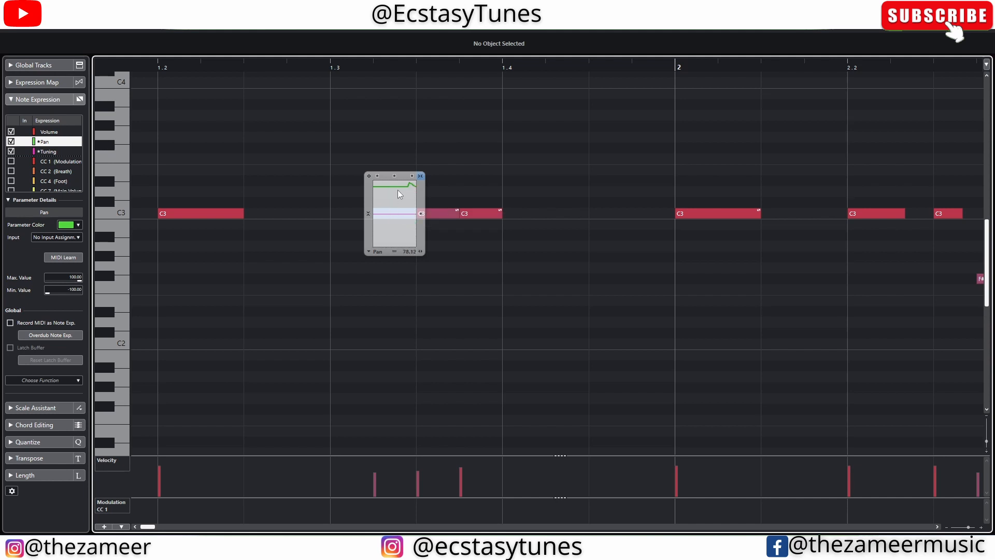
pyautogui.moveTo(410, 185); pyautogui.dragTo(412, 179)
pyautogui.click(328, 71)
pyautogui.press('space')
pyautogui.press('space')
pyautogui.click(454, 251)
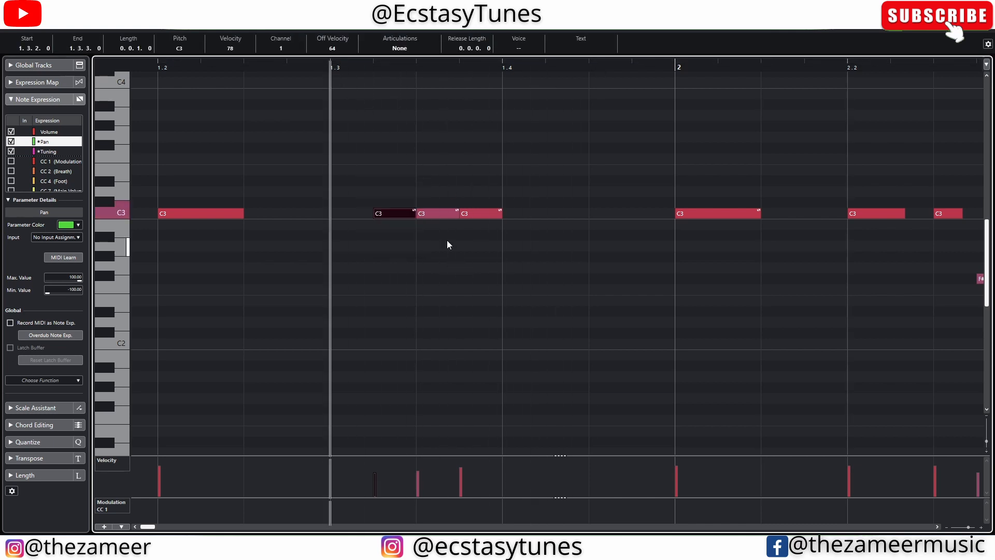
# Step: Set the second short C3 note's pan near the bottom of its range in its Note Expression editor, and close the editor
pyautogui.doubleClick(434, 216)
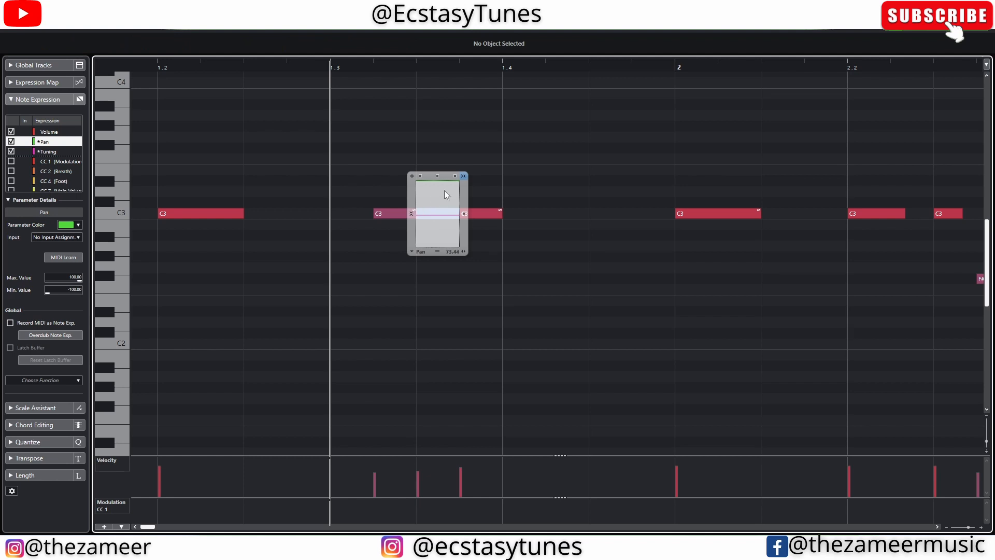
pyautogui.moveTo(464, 176); pyautogui.dragTo(459, 207)
pyautogui.rightClick(426, 217)
pyautogui.click(441, 223)
pyautogui.moveTo(426, 215); pyautogui.dragTo(422, 247)
pyautogui.rightClick(493, 127)
pyautogui.click(496, 131)
pyautogui.click(386, 133)
# Step: Play back the panned C3 notes from just before beat 1.3
pyautogui.press('space')
pyautogui.press('l')
pyautogui.click(316, 65)
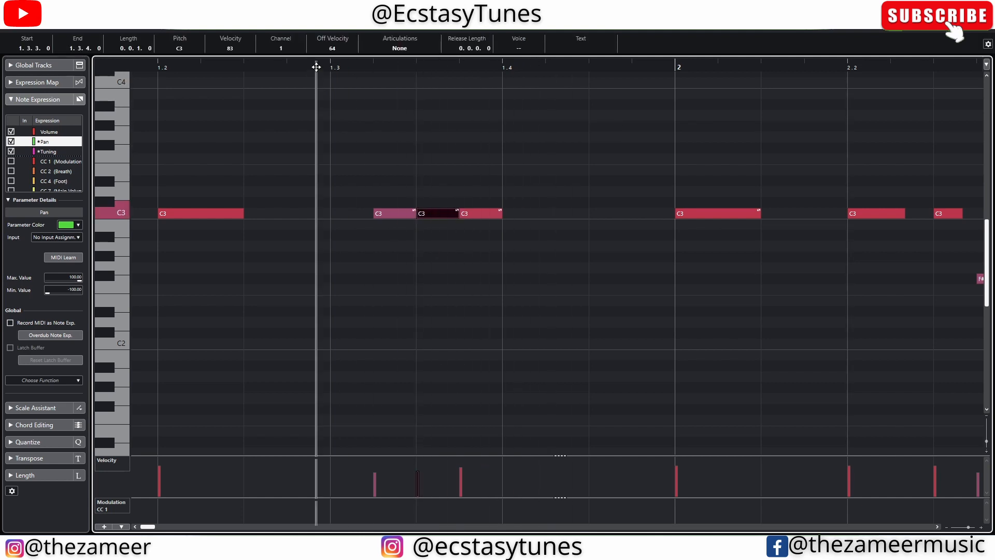
pyautogui.press('space')
# Step: Copy the second short C3 note to pitch F3 at position 1.4.3
pyautogui.click(594, 151)
pyautogui.scroll(-3, 605, 161)
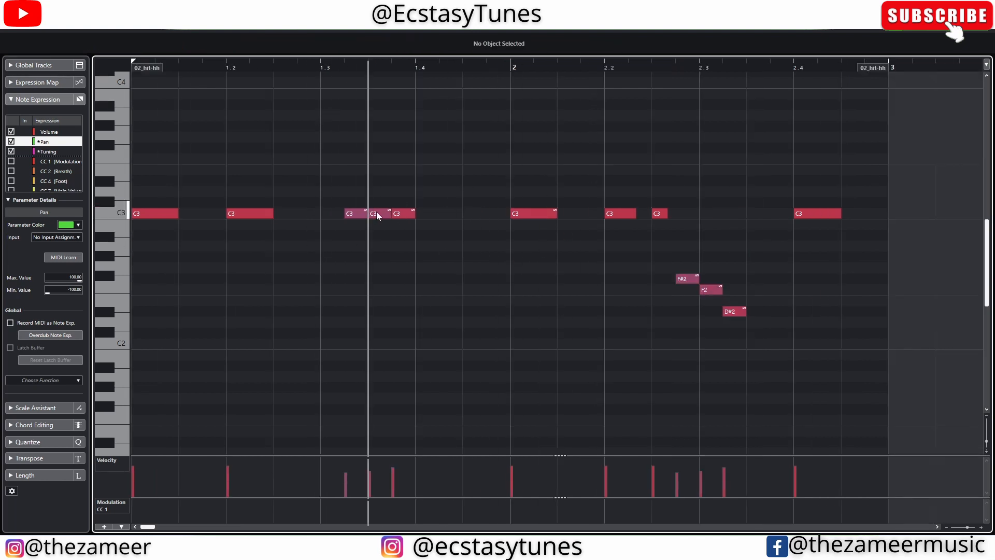
pyautogui.moveTo(378, 215)
pyautogui.mouseDown()
pyautogui.moveTo(482, 214)
pyautogui.moveTo(473, 214)
pyautogui.moveTo(476, 159)
pyautogui.moveTo(472, 172)
pyautogui.mouseUp()
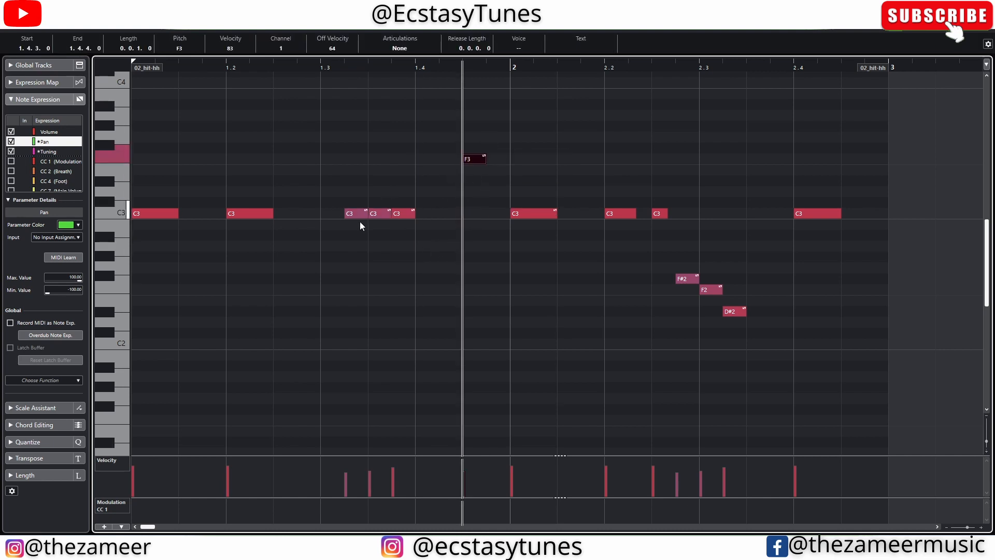
# Step: Audition the pattern with the copied F3 note twice, starting around beat 1.3
pyautogui.click(320, 68)
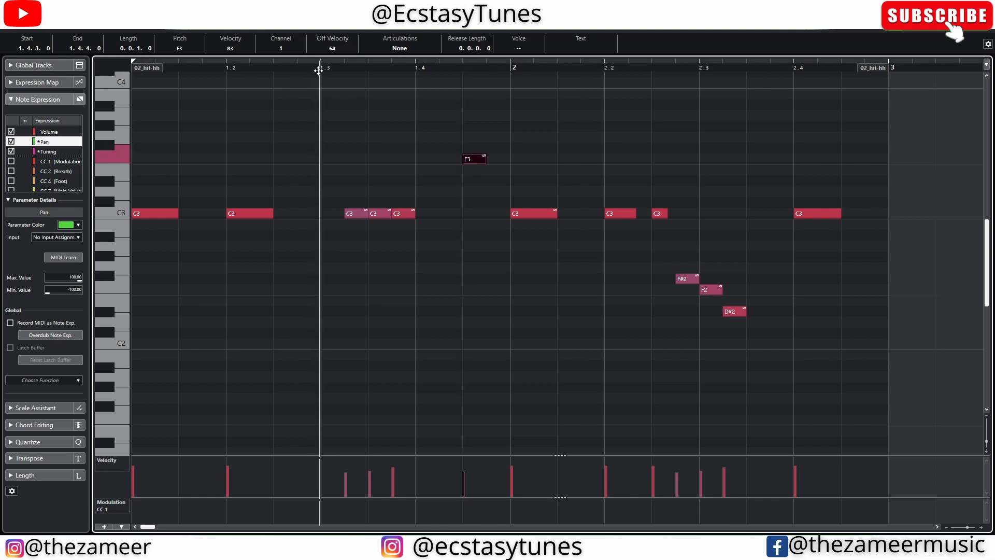
pyautogui.press('space')
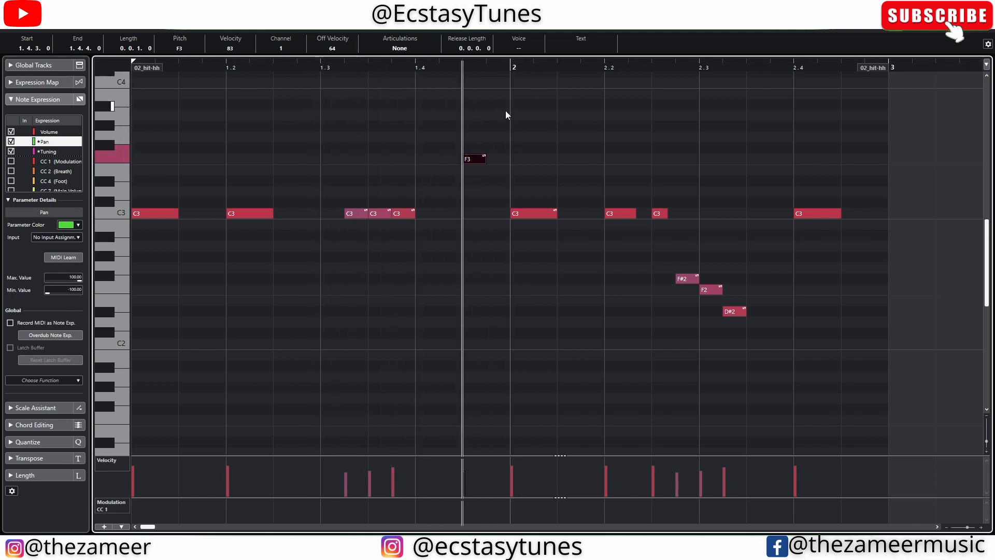
pyautogui.click(432, 136)
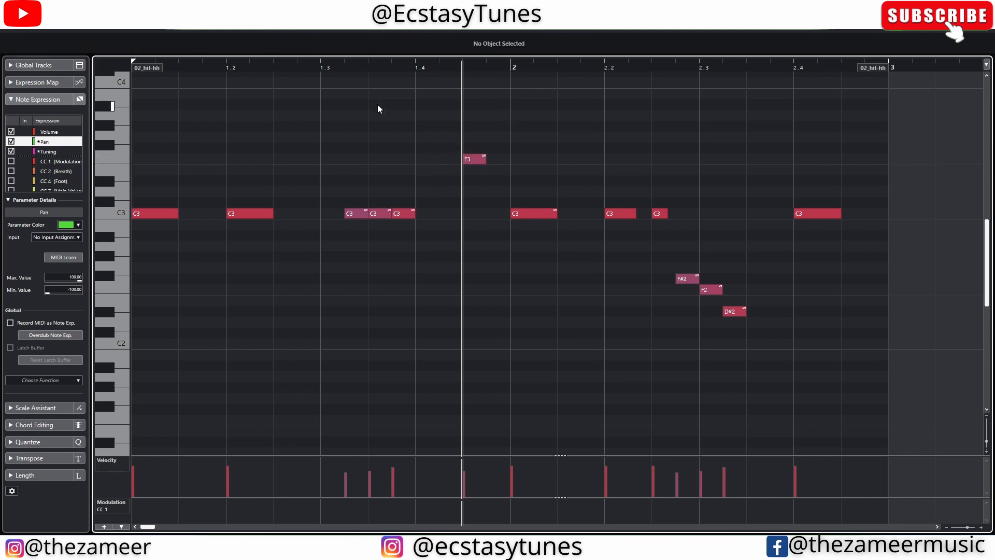
pyautogui.click(308, 65)
pyautogui.press('space')
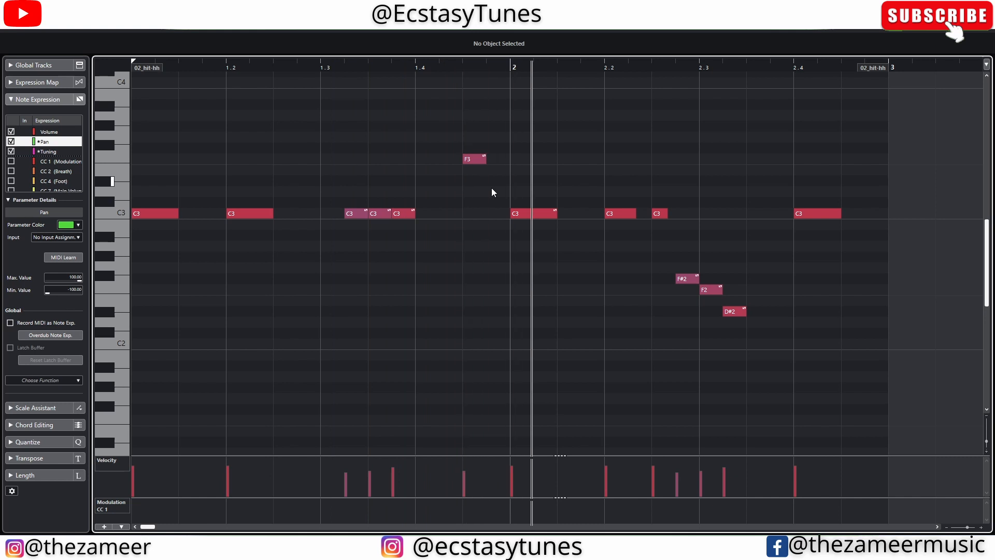
pyautogui.press('space')
# Step: Select the Tuning parameter and draw a short rising and falling tuning curve on the first short C3 note
pyautogui.moveTo(343, 69); pyautogui.dragTo(132, 79)
pyautogui.press('g')
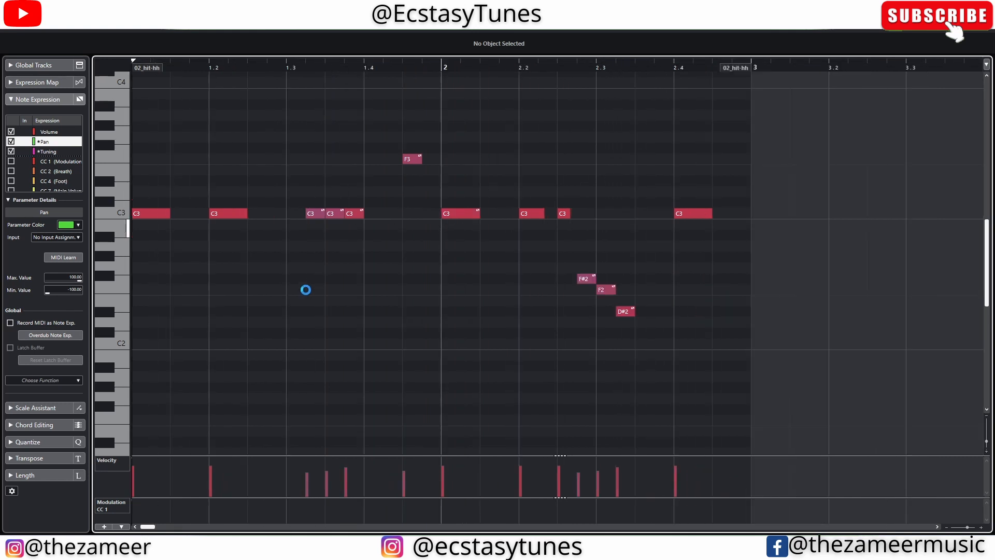
pyautogui.click(53, 152)
pyautogui.press('h')
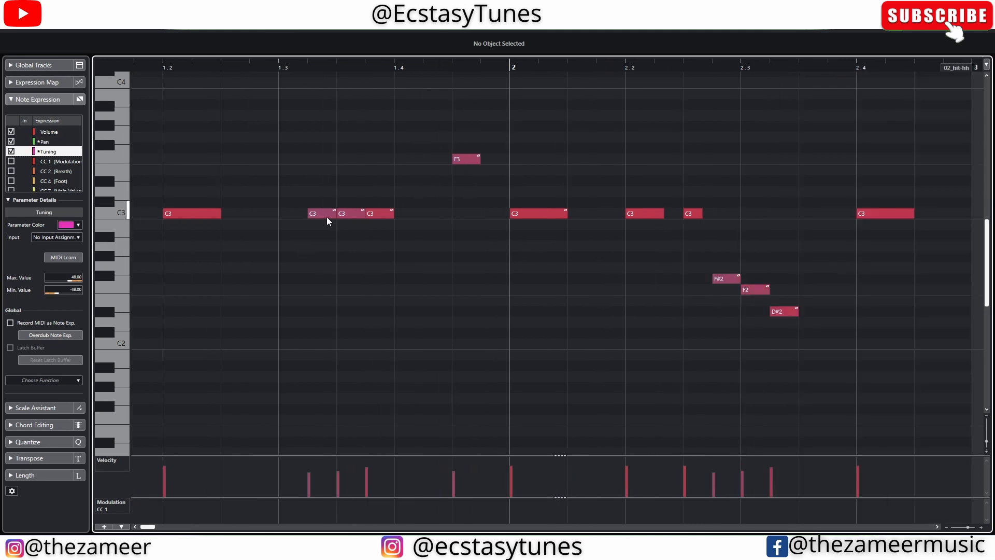
pyautogui.doubleClick(326, 216)
pyautogui.scroll(2, 303, 226)
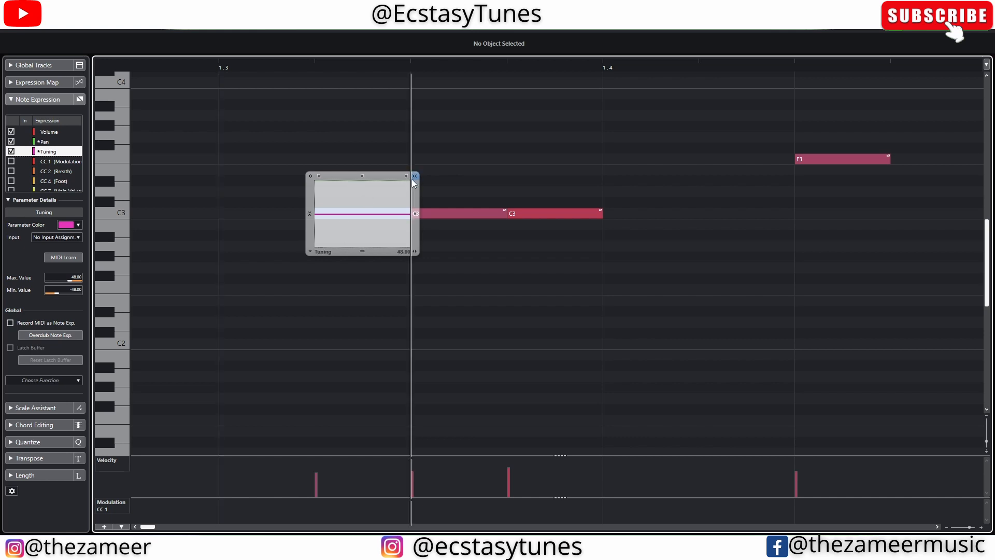
pyautogui.moveTo(317, 227)
pyautogui.mouseDown()
pyautogui.moveTo(329, 203)
pyautogui.moveTo(334, 226)
pyautogui.mouseUp()
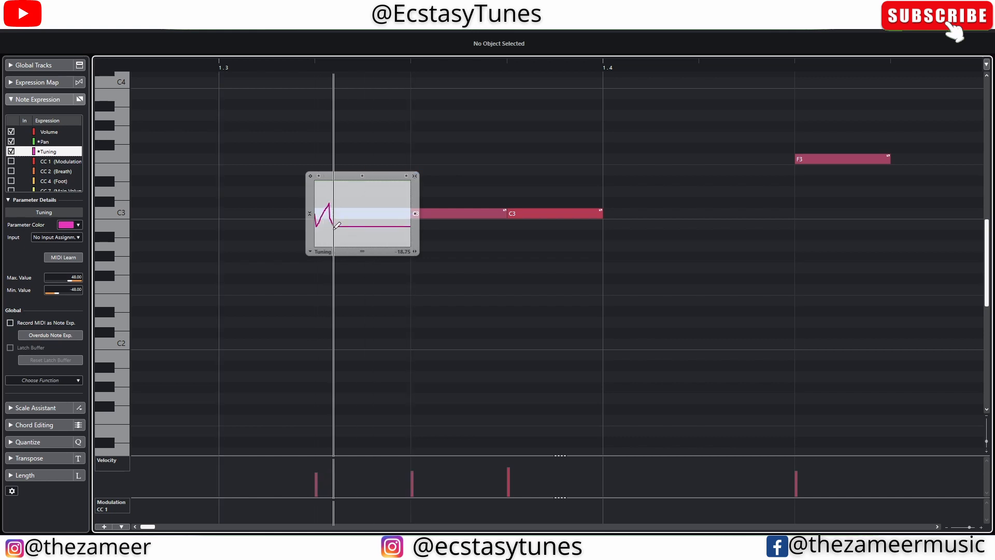
# Step: Play back the first C3 note's tuning curve and close its expression editor
pyautogui.press('space')
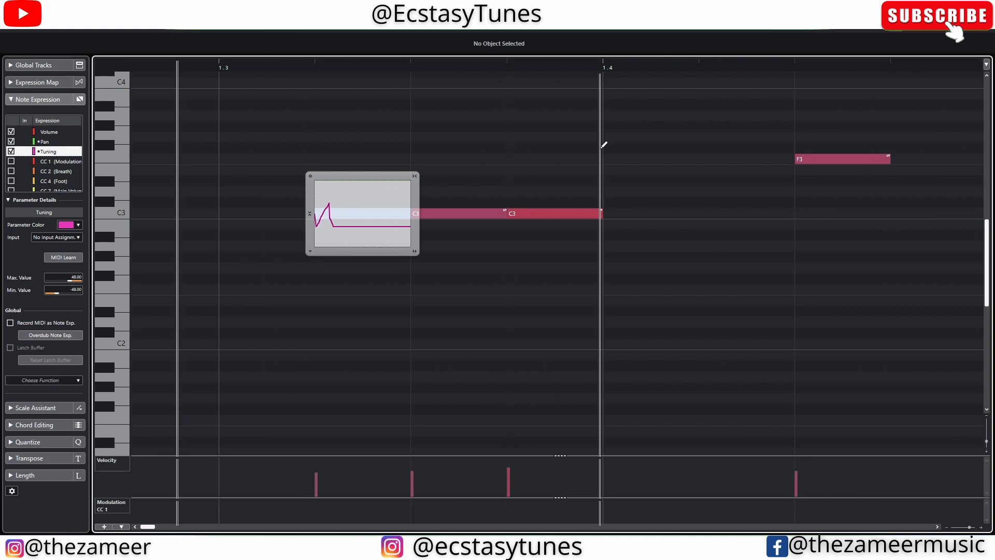
pyautogui.scroll(-3, 502, 136)
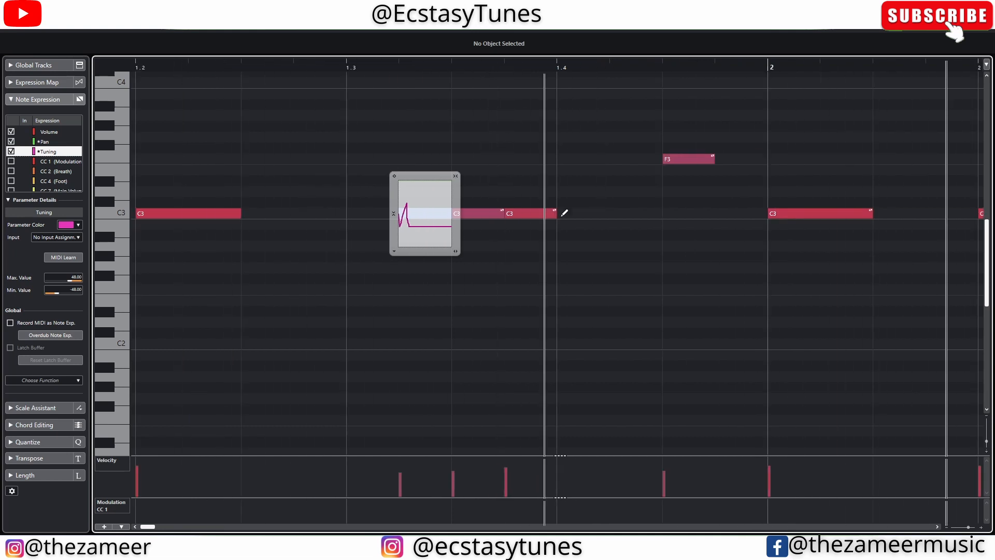
pyautogui.scroll(-1, 600, 227)
pyautogui.press('space')
pyautogui.rightClick(556, 250)
pyautogui.click(555, 249)
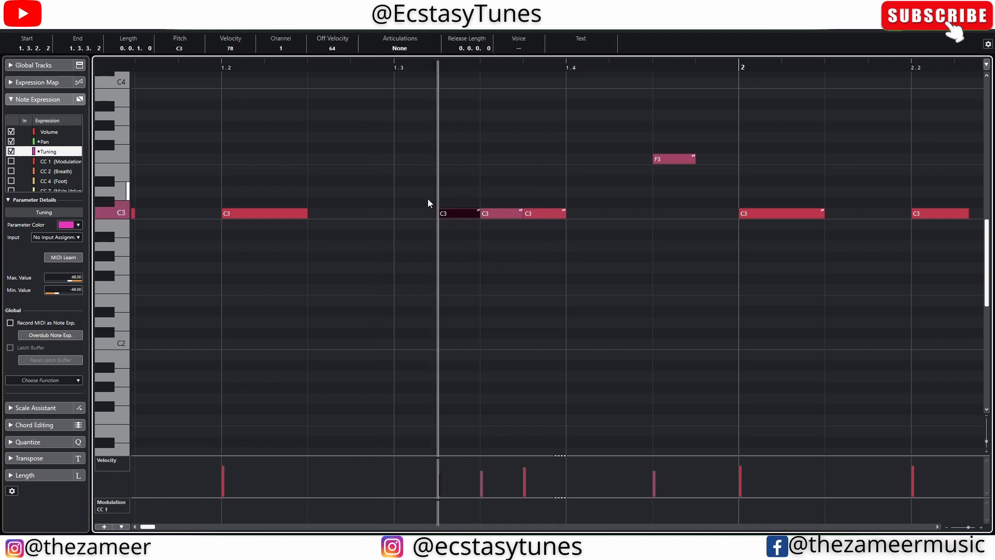
# Step: Nudge the first short C3 note to start at 1.3.2.10 and redraw its tuning as a zigzag curve
pyautogui.moveTo(455, 216)
pyautogui.mouseDown()
pyautogui.moveTo(468, 336)
pyautogui.moveTo(469, 239)
pyautogui.moveTo(468, 293)
pyautogui.moveTo(350, 272)
pyautogui.moveTo(592, 294)
pyautogui.moveTo(462, 222)
pyautogui.mouseUp()
pyautogui.doubleClick(464, 216)
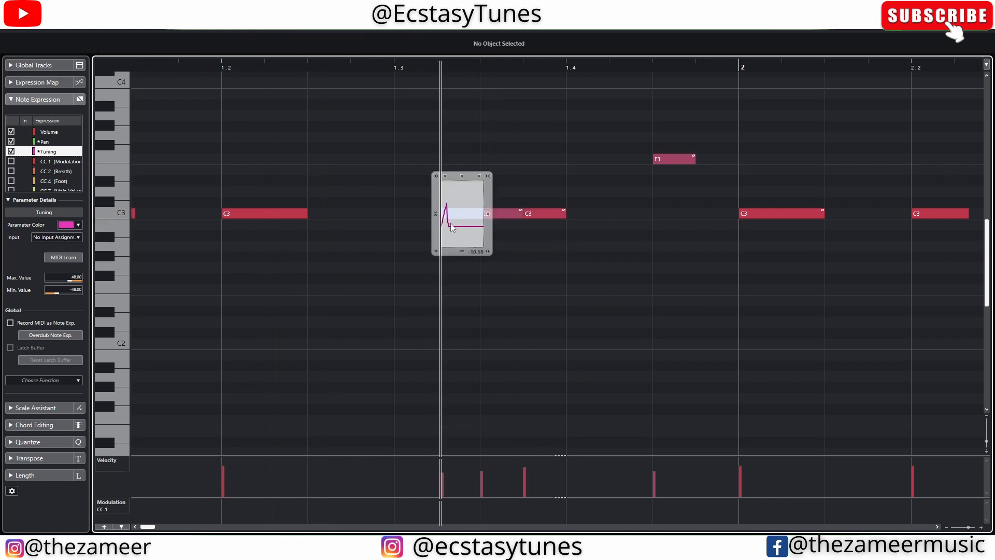
pyautogui.scroll(3, 454, 222)
pyautogui.moveTo(431, 219)
pyautogui.mouseDown()
pyautogui.moveTo(493, 201)
pyautogui.moveTo(528, 215)
pyautogui.mouseUp()
pyautogui.click(633, 299)
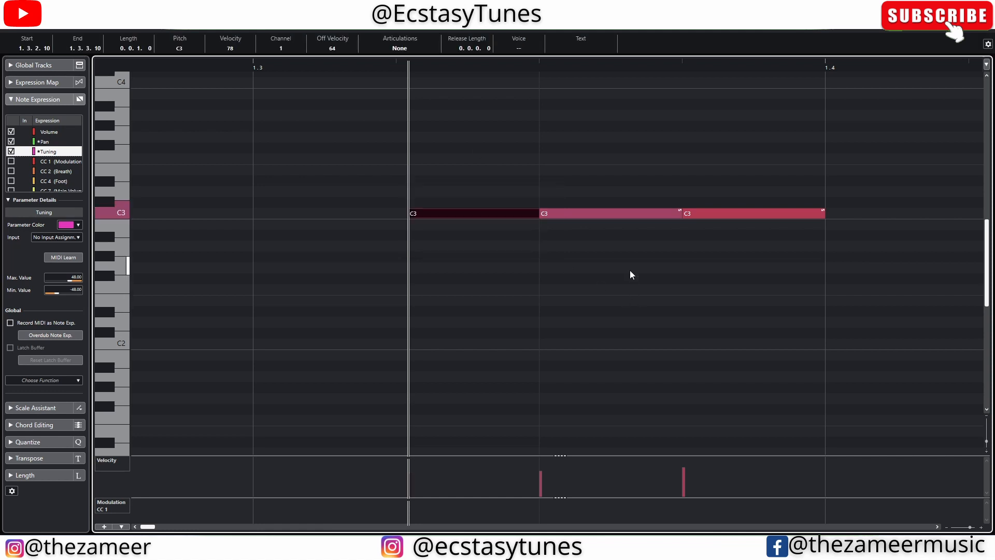
# Step: Reopen the expression editor of the first short C3 note after beat 1.3
pyautogui.scroll(-3, 628, 269)
pyautogui.doubleClick(462, 214)
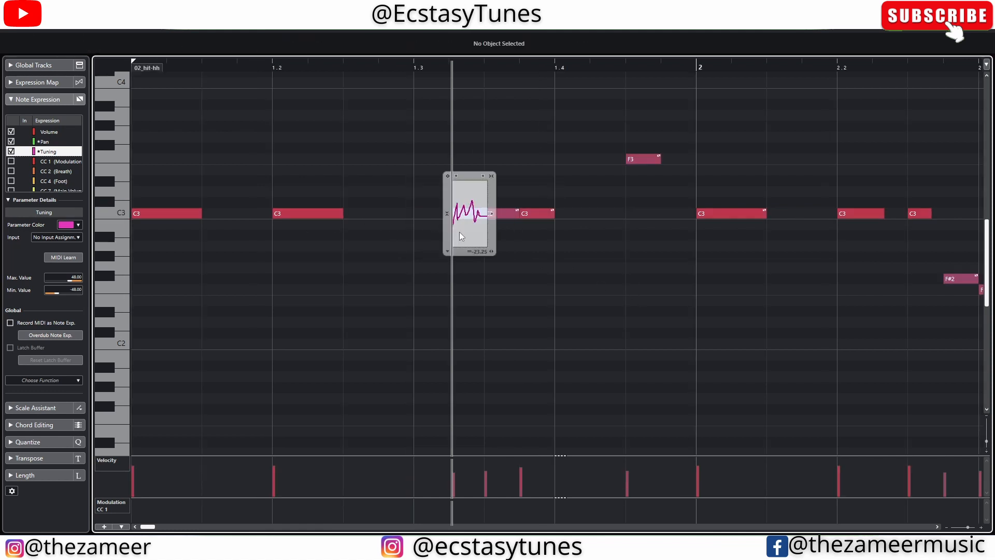
pyautogui.scroll(3, 459, 232)
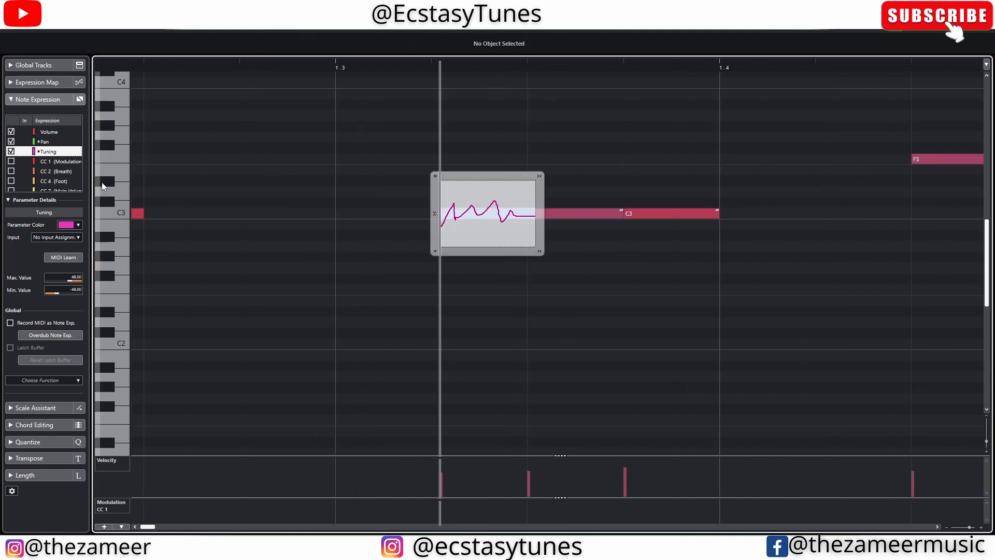
# Step: Select the Pan expression parameter and set its colour to Color 12
pyautogui.click(45, 143)
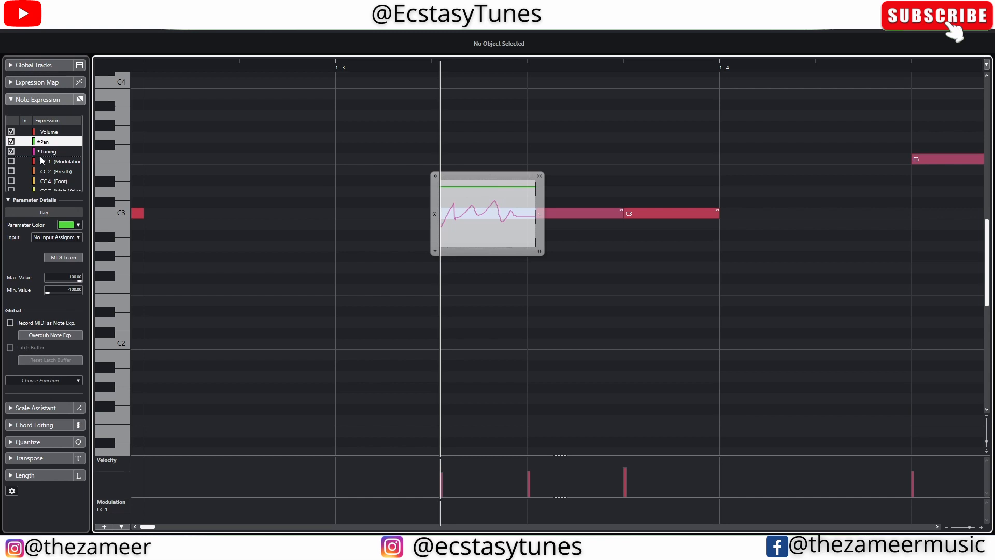
pyautogui.click(77, 228)
pyautogui.click(76, 229)
pyautogui.click(78, 227)
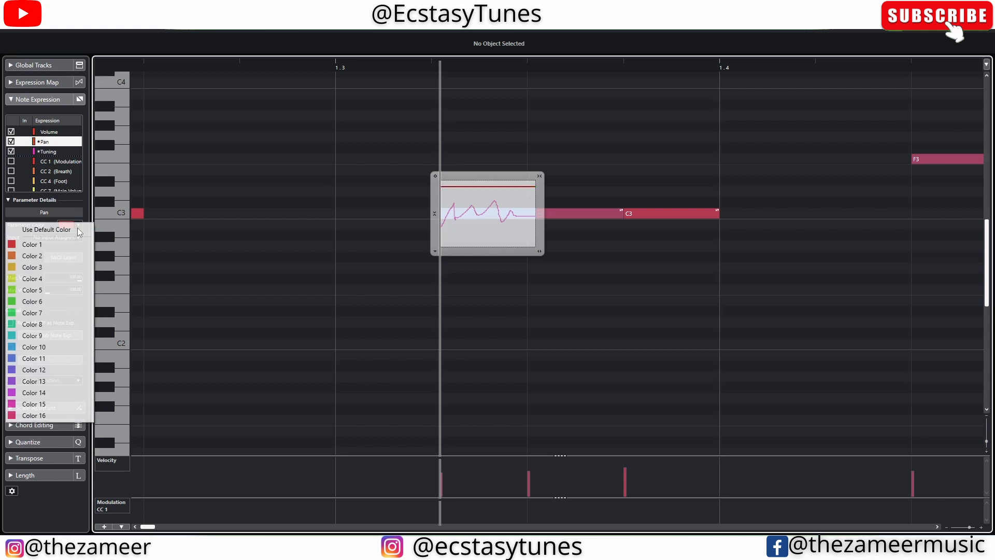
pyautogui.click(78, 358)
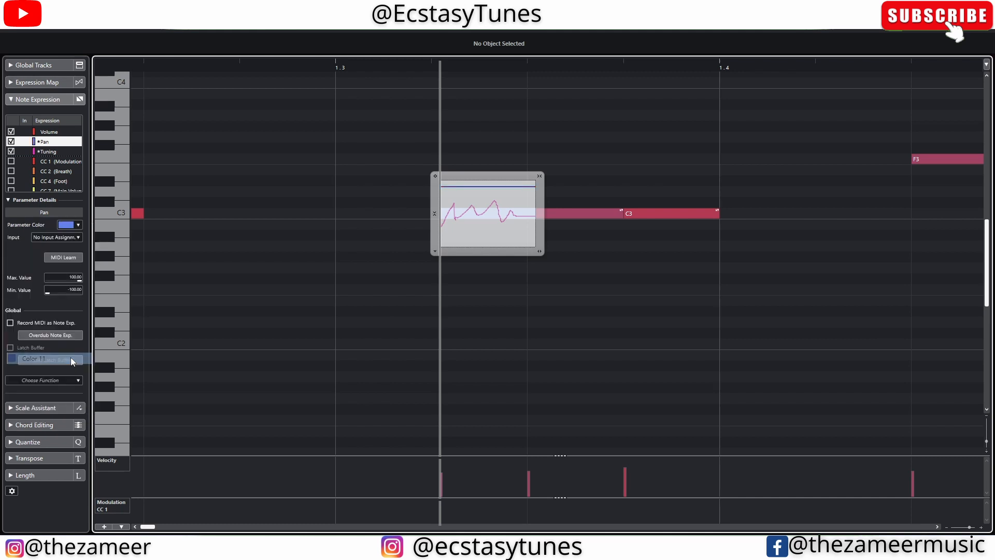
pyautogui.click(77, 225)
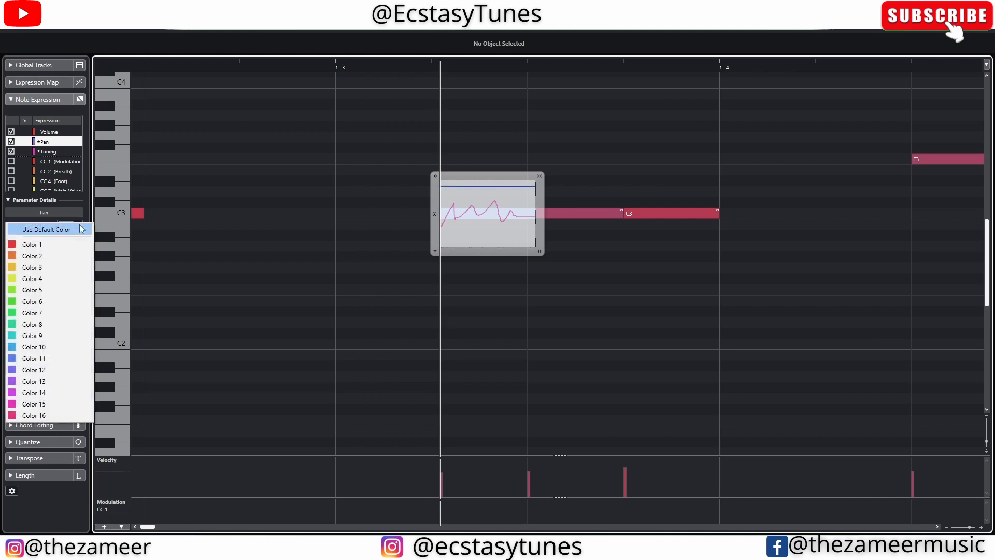
pyautogui.click(67, 370)
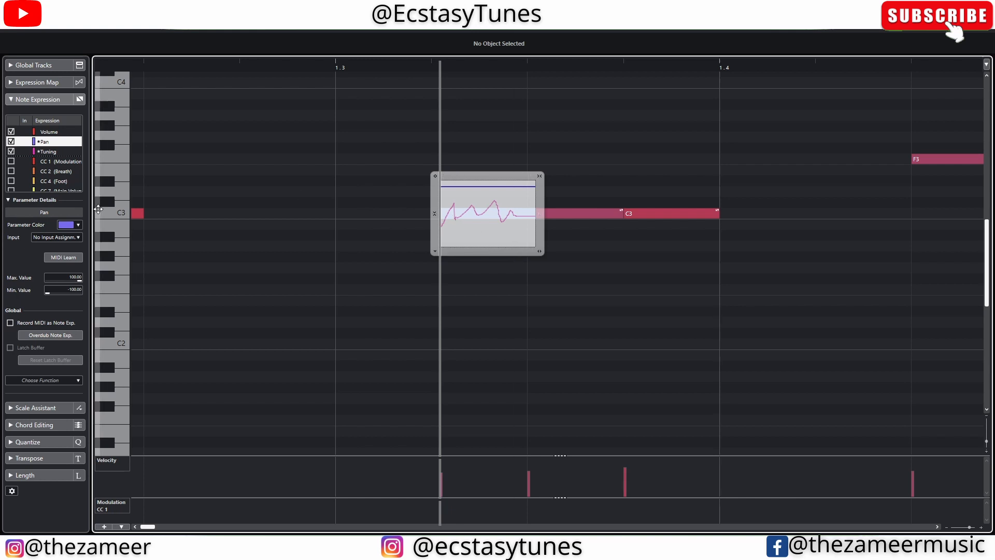
# Step: Make Tuning the active expression parameter again for the opened C3 note
pyautogui.click(53, 152)
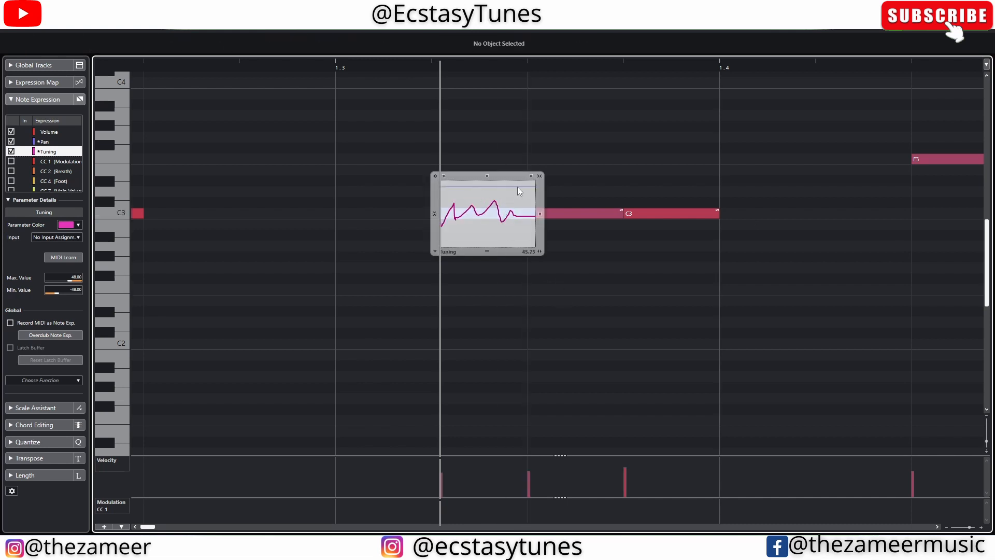
pyautogui.scroll(-6, 629, 282)
pyautogui.scroll(3, 336, 275)
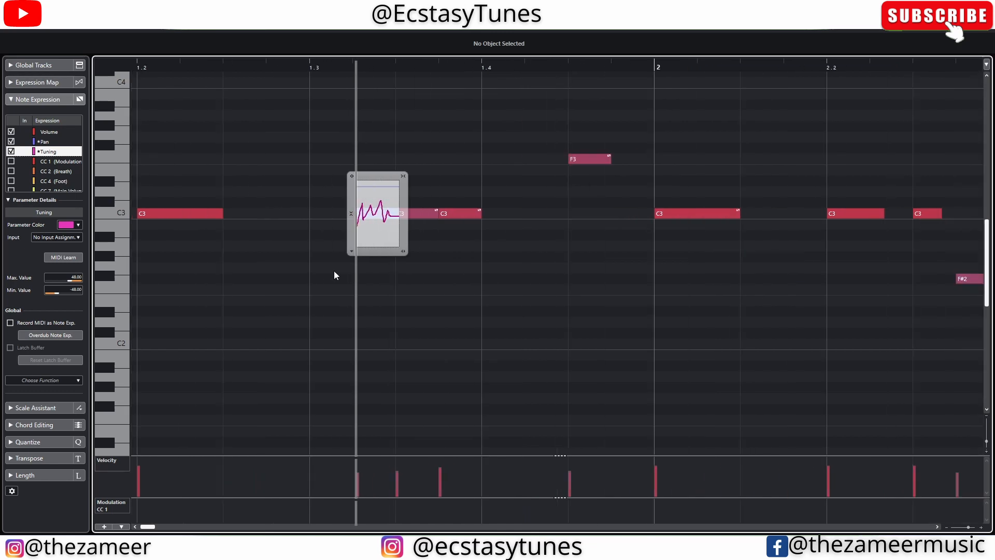
pyautogui.scroll(3, 467, 282)
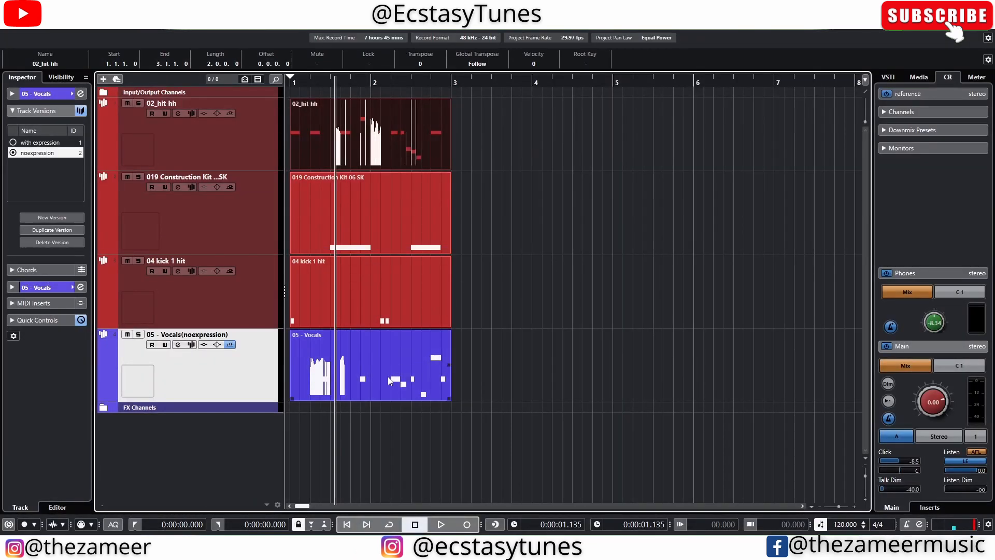
# Step: Look over the notes of the 05 - Vocals part in the Key Editor and close the editor
pyautogui.doubleClick(378, 380)
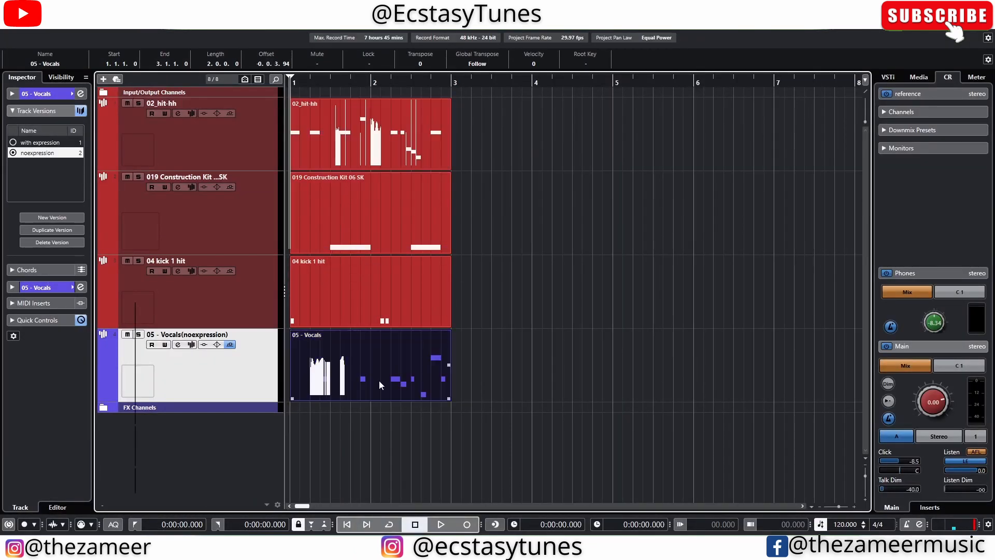
pyautogui.click(836, 268)
pyautogui.scroll(-4, 597, 302)
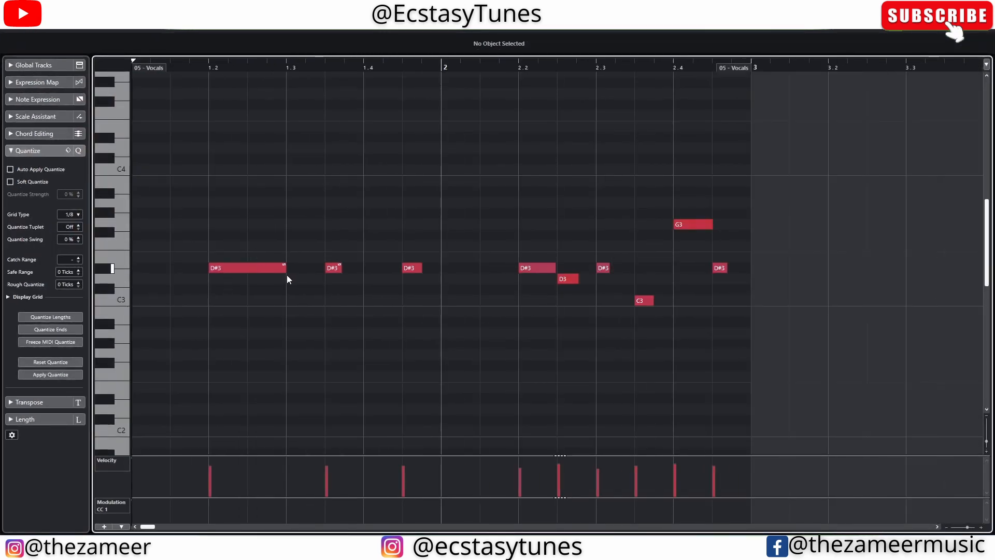
pyautogui.press('Escape')
pyautogui.press('Escape')
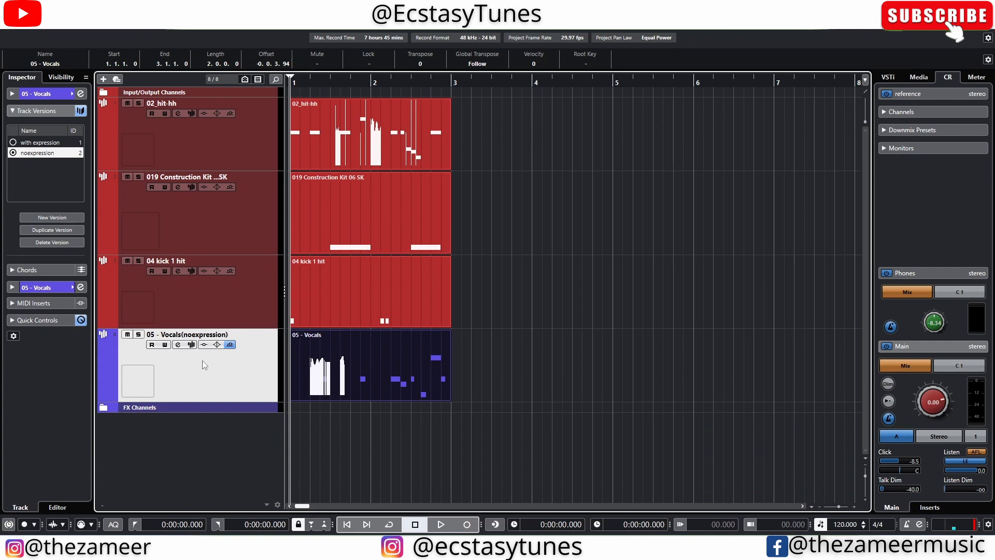
# Step: Open the Sampler Control and the channel settings of the 05 - Vocals track
pyautogui.click(189, 345)
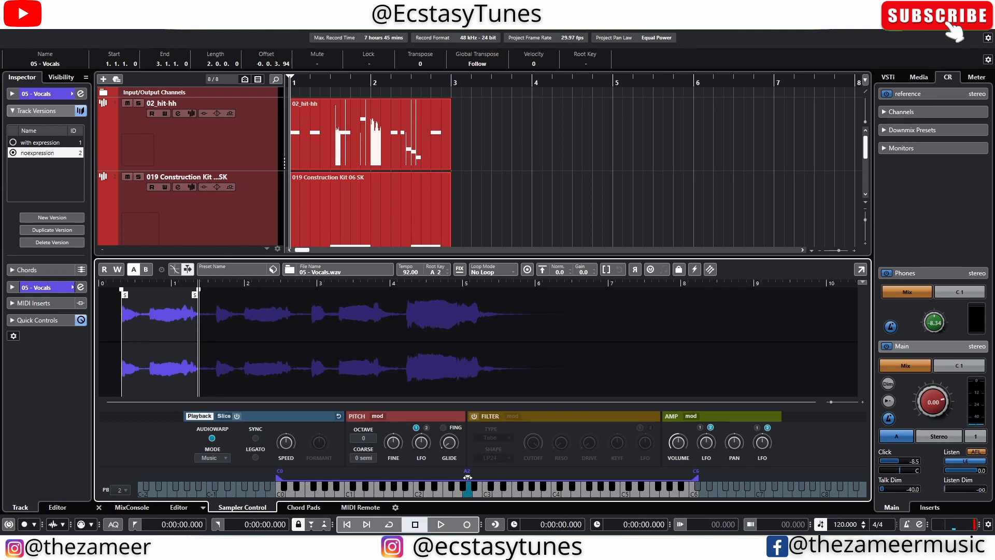
pyautogui.scroll(-5, 395, 163)
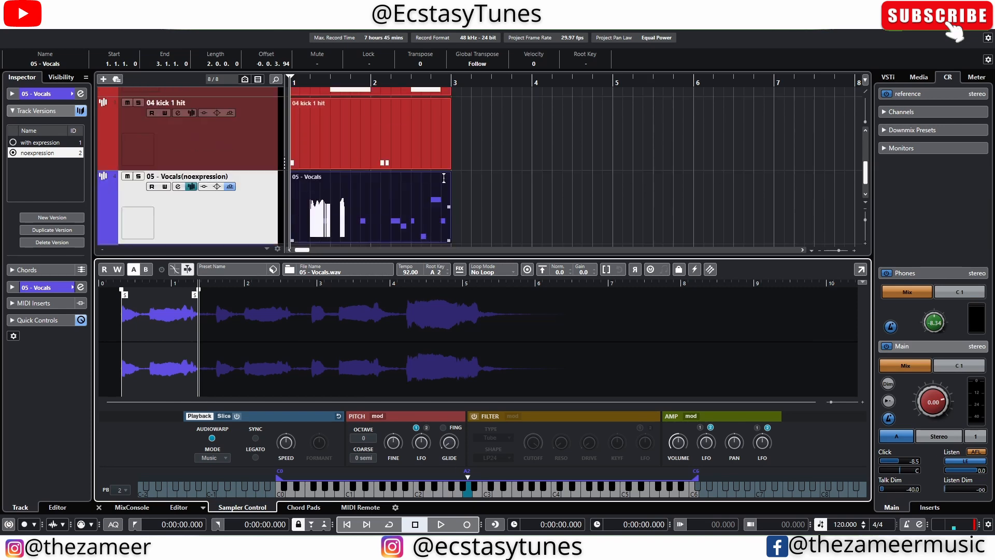
pyautogui.click(178, 156)
pyautogui.moveTo(392, 88); pyautogui.dragTo(624, 70)
# Step: Set the vocal sample's root key to C3 and bring up the channel equalizer to check its pitch
pyautogui.moveTo(467, 478); pyautogui.dragTo(486, 477)
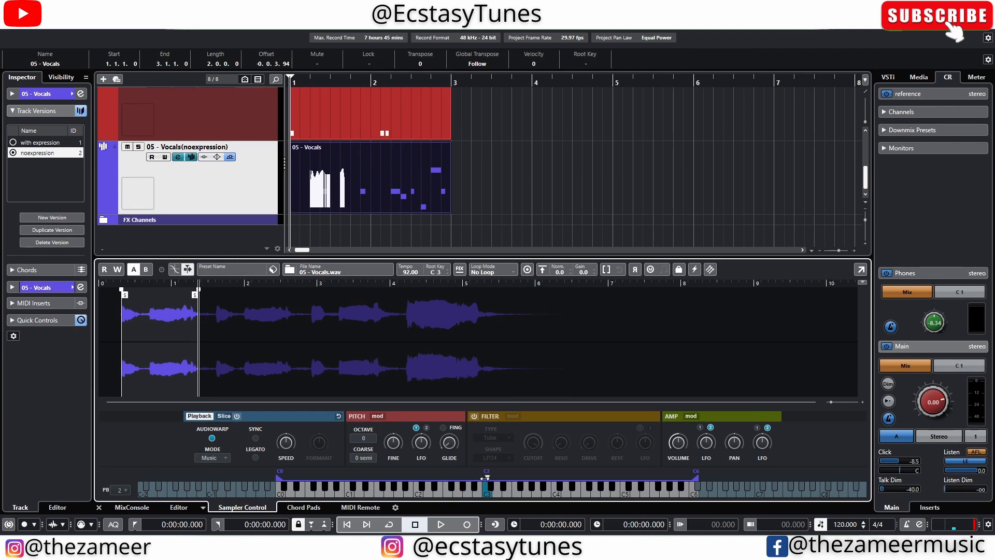
pyautogui.click(178, 157)
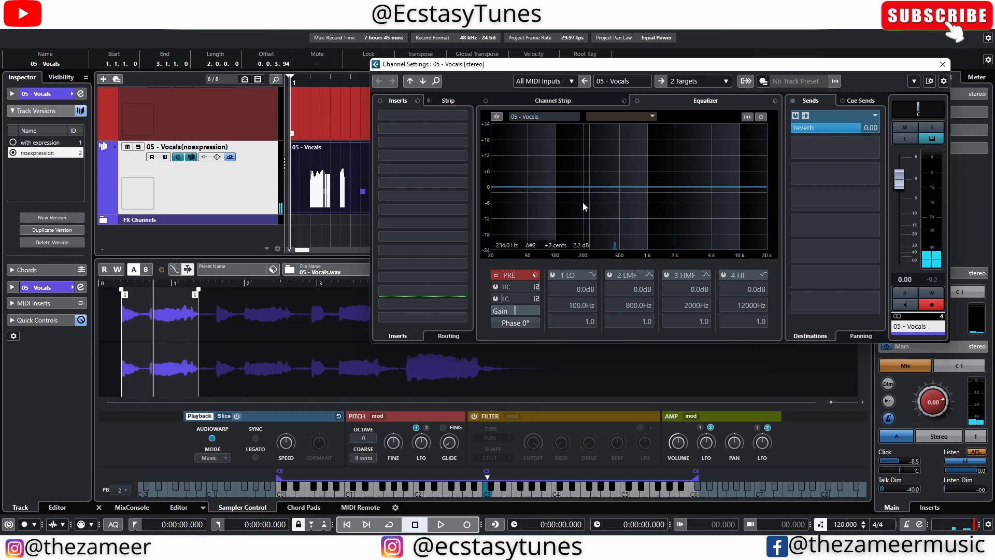
# Step: Set the vocal sample's root key to A2, check its pitch in the channel equalizer, and close the channel settings
pyautogui.click(487, 479)
pyautogui.moveTo(486, 477); pyautogui.dragTo(466, 477)
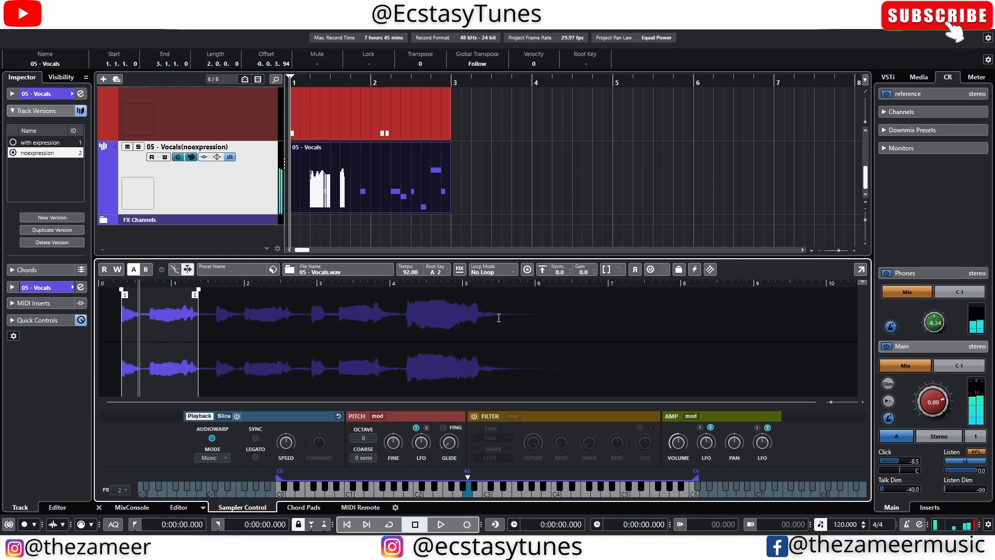
pyautogui.click(178, 157)
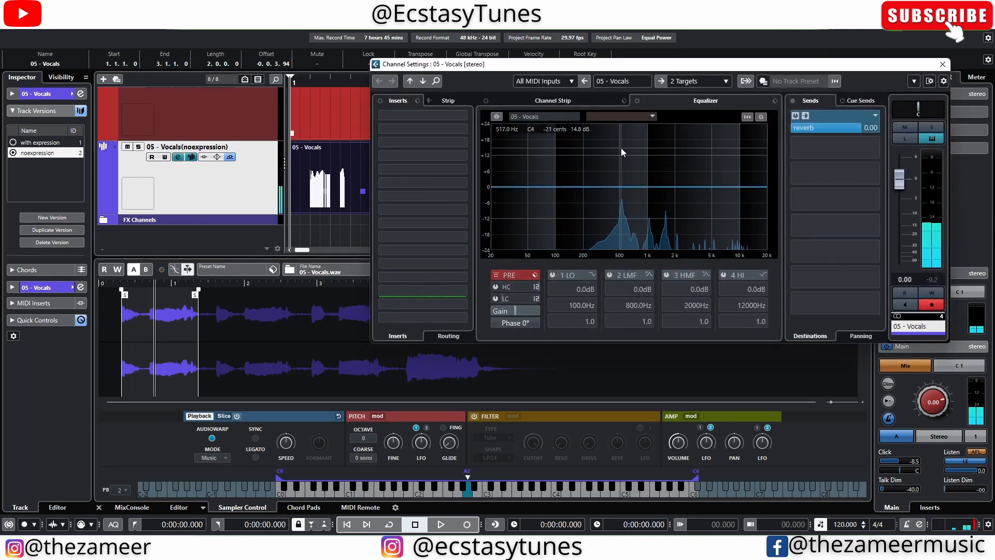
pyautogui.click(942, 63)
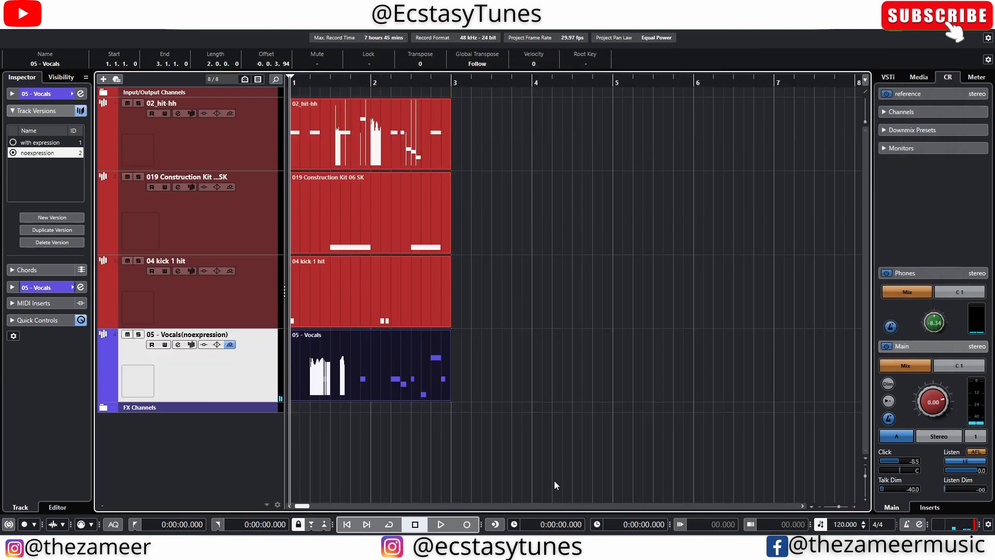
# Step: Open the 05 - Vocals part in the Key Editor
pyautogui.doubleClick(368, 363)
pyautogui.press('g')
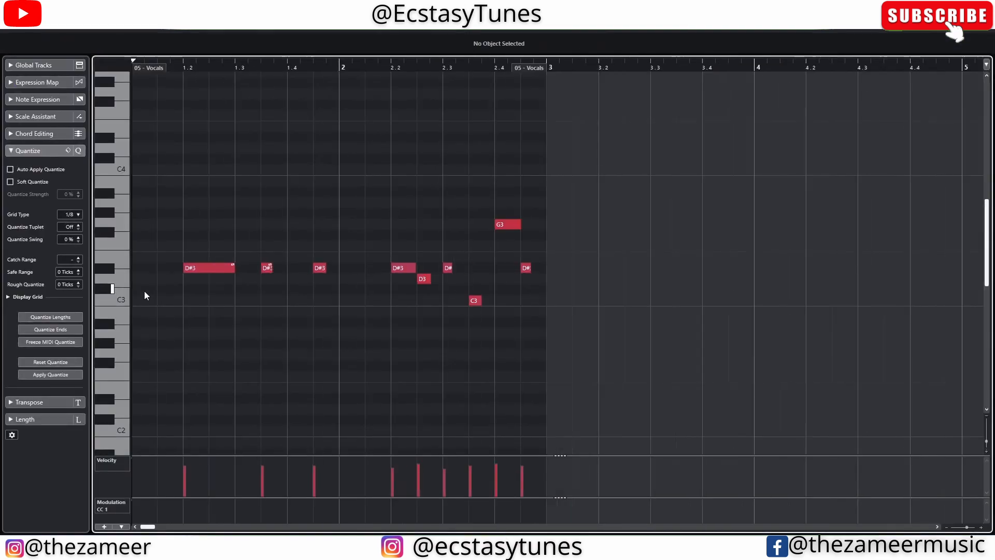
pyautogui.click(210, 269)
pyautogui.press('Delete')
pyautogui.hotkey('ctrl', 'z')
# Step: Examine the Pitchbend curve in the expression editor of the long D#3 note at beat 1.2, and close the editor
pyautogui.click(175, 316)
pyautogui.doubleClick(197, 268)
pyautogui.scroll(2, 144, 287)
pyautogui.scroll(1, 144, 288)
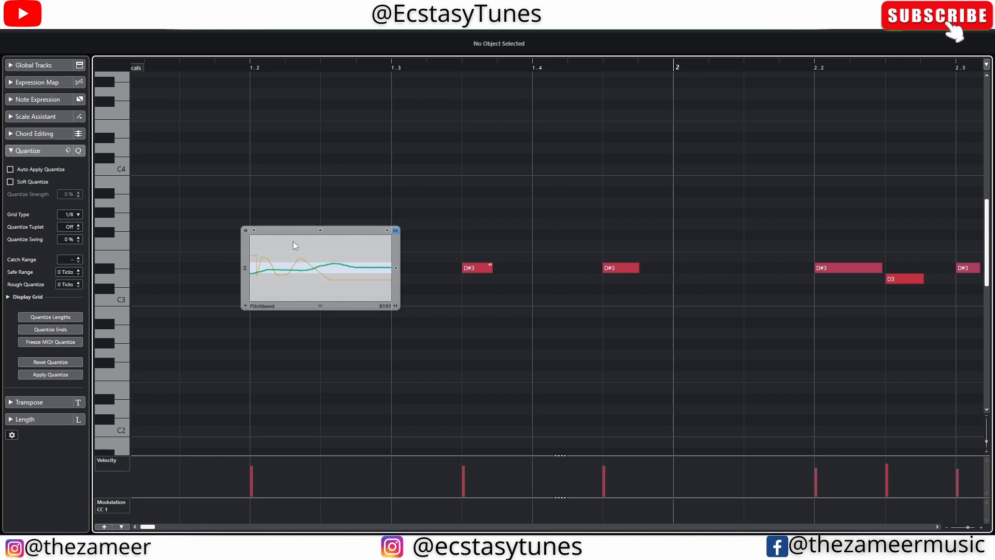
pyautogui.click(435, 191)
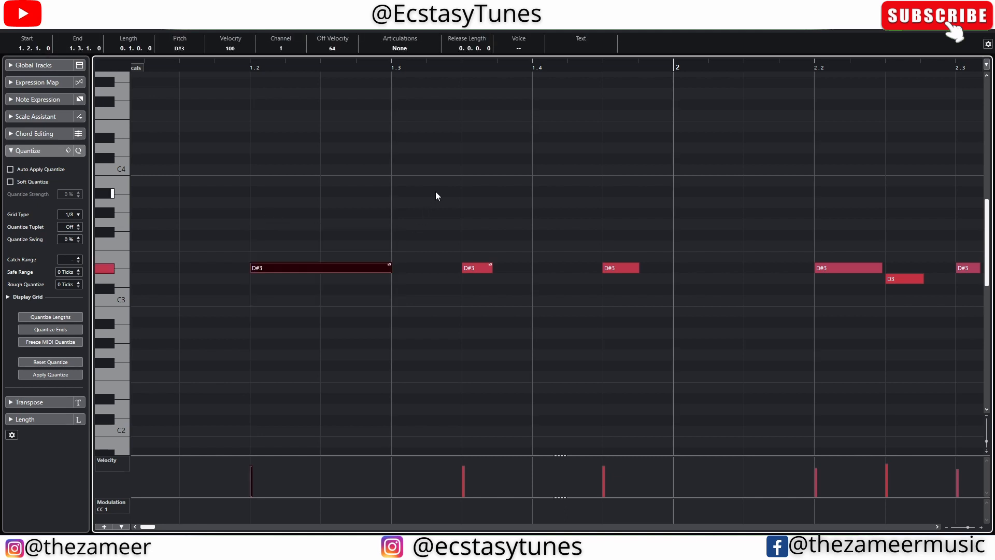
# Step: Play back the vocal pattern and check the expression curves of the long D#3 note
pyautogui.scroll(-1, 436, 192)
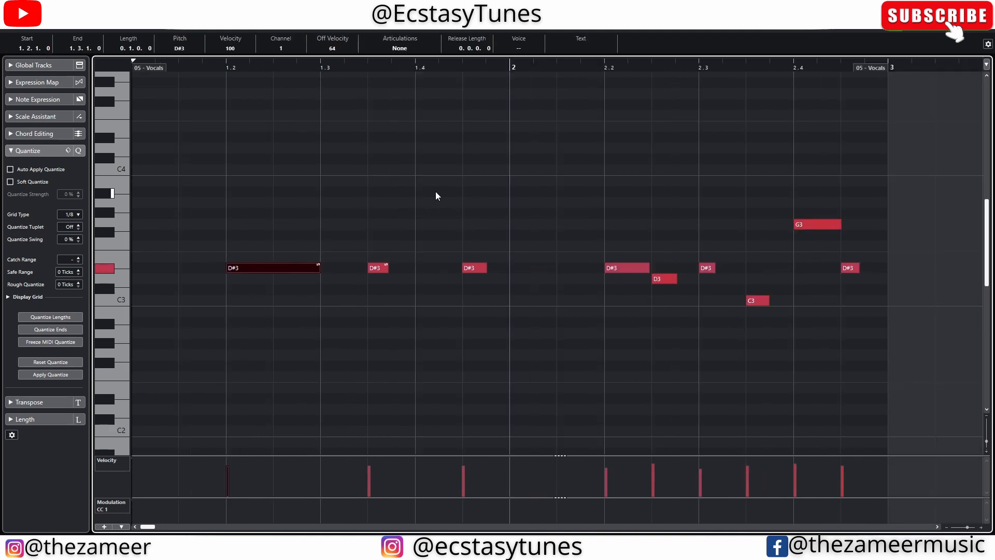
pyautogui.press('space')
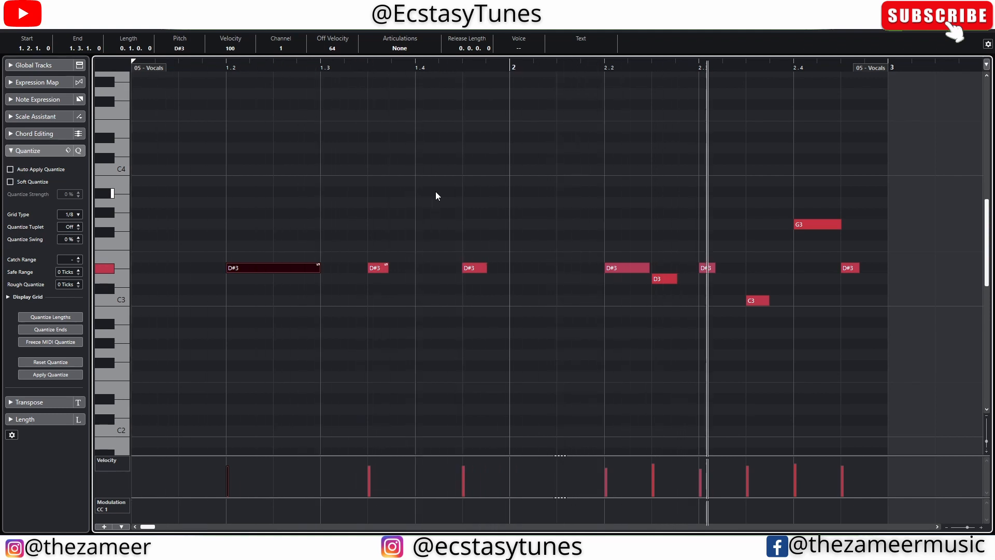
pyautogui.doubleClick(267, 272)
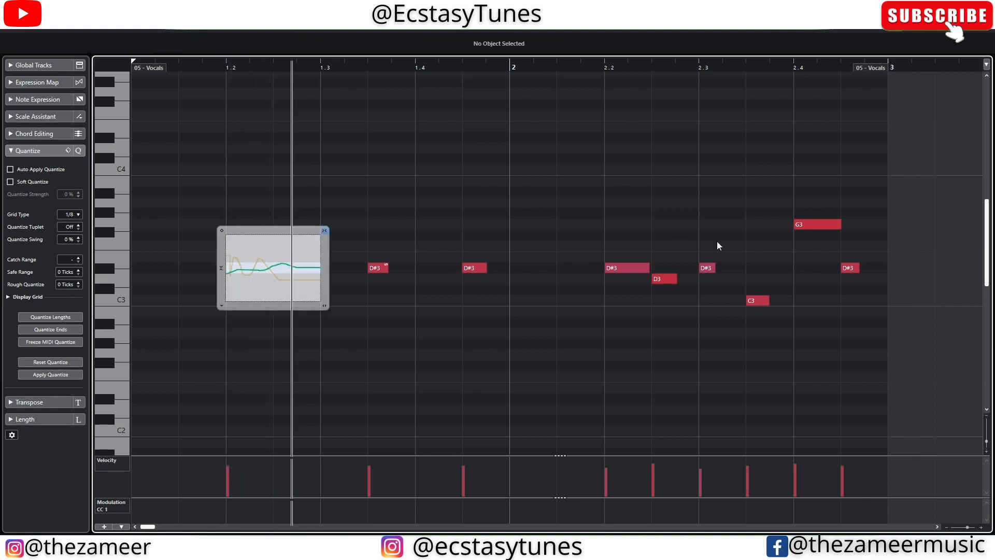
pyautogui.click(307, 213)
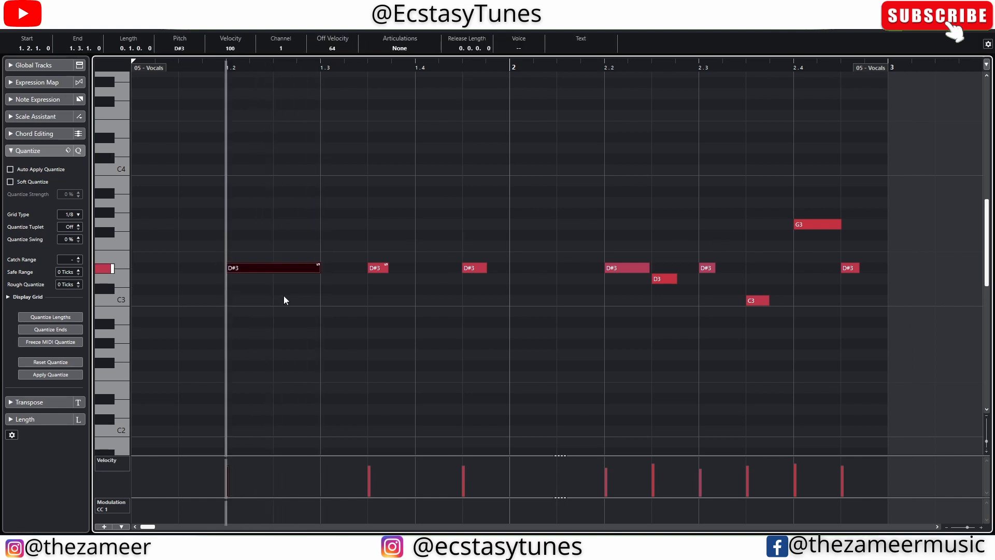
# Step: Clear the note selection and reopen the expression editor of the long D#3 note at beat 1.2
pyautogui.moveTo(366, 229); pyautogui.dragTo(166, 341)
pyautogui.click(166, 339)
pyautogui.click(278, 267)
pyautogui.doubleClick(278, 266)
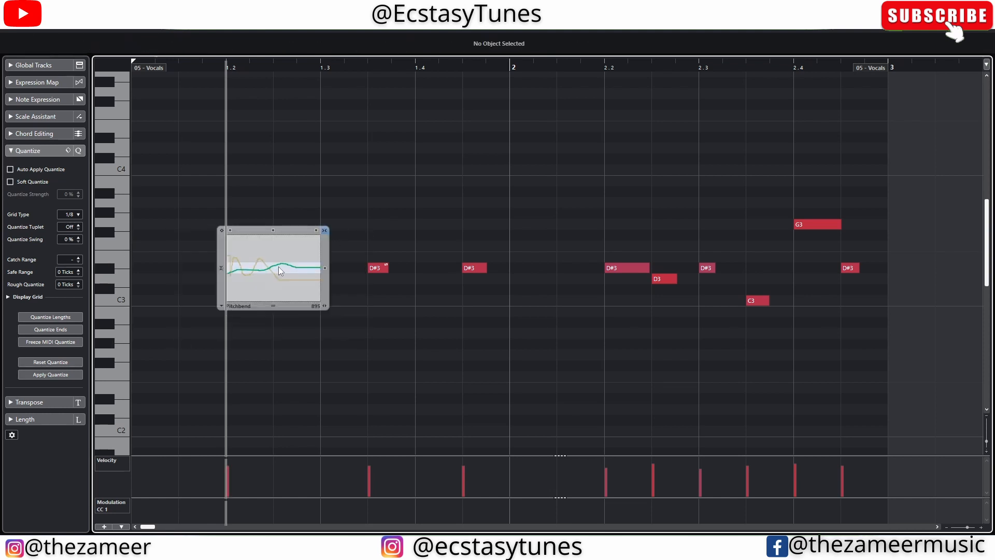